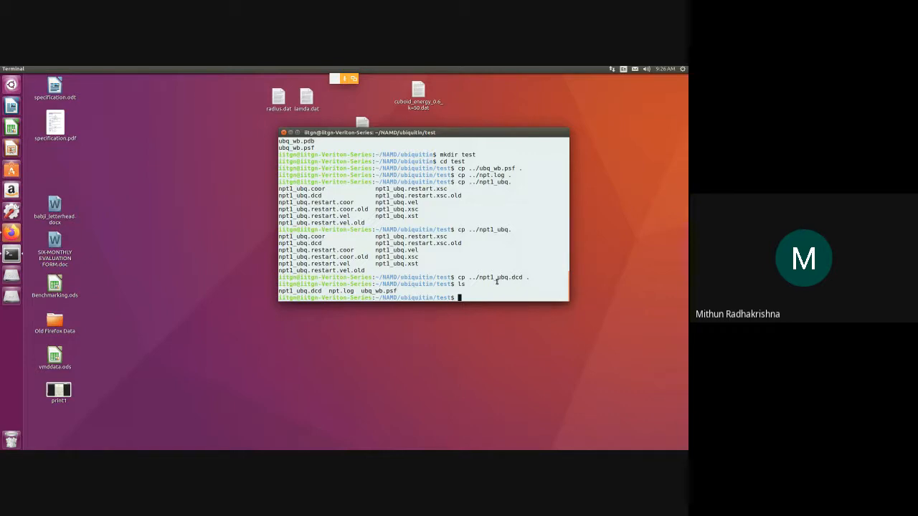
# - List the test directory's files, open npt.log with less and page down to the ETITLE energy table
pyautogui.write('ls')
pyautogui.press('Return')
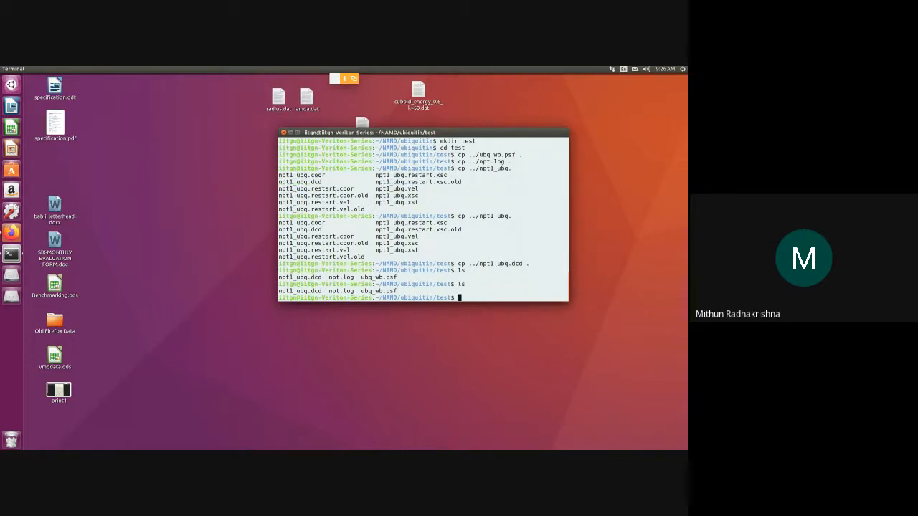
pyautogui.write('less npt.log')
pyautogui.press('Return')
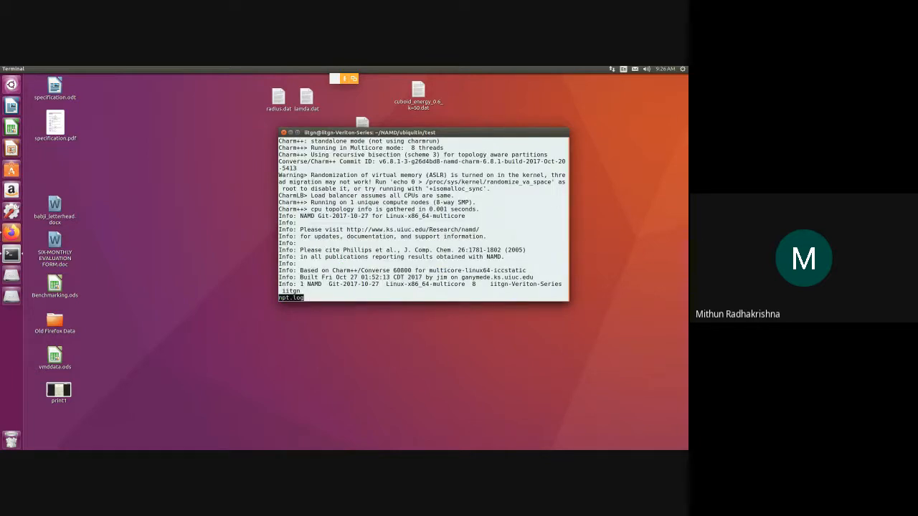
pyautogui.press('space')
pyautogui.press('space')
pyautogui.press('space')
pyautogui.press('space')
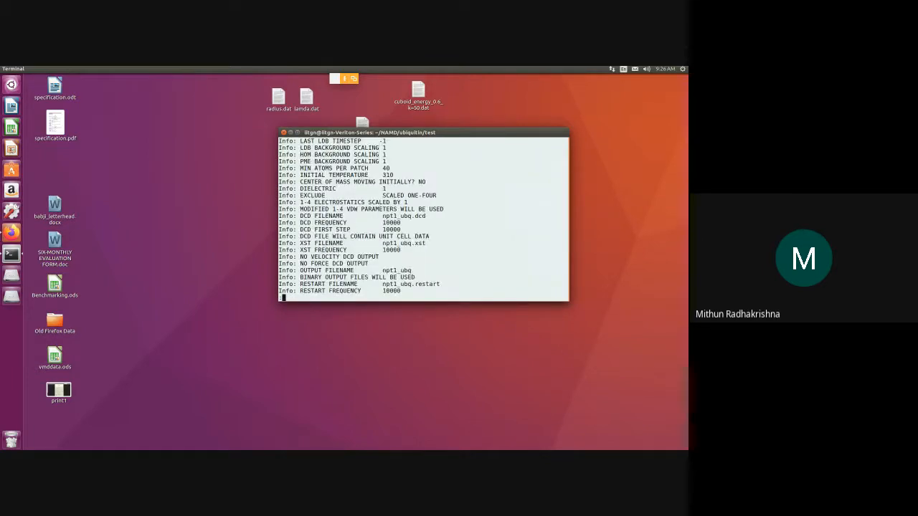
pyautogui.press('space')
pyautogui.press('space')
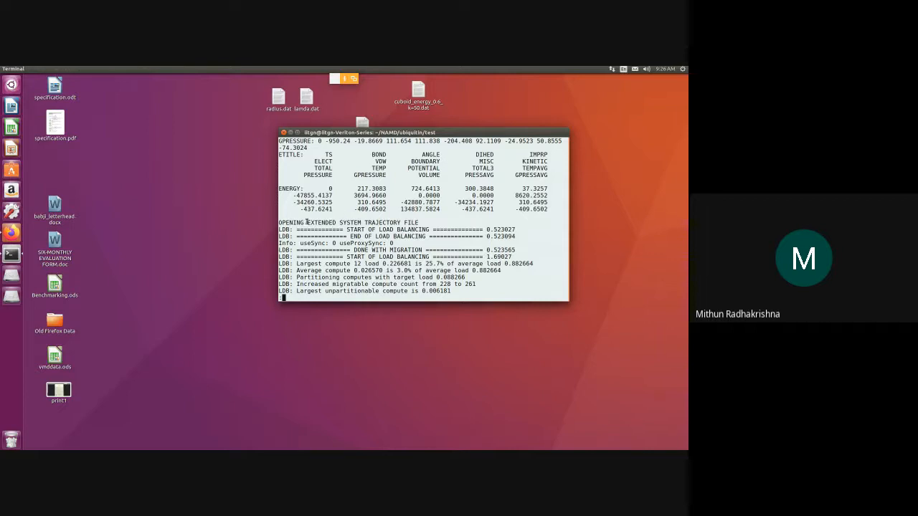
# - Examine the ETITLE column headings and energy output in npt.log, and quit the file viewer
pyautogui.moveTo(324, 155); pyautogui.dragTo(337, 155)
pyautogui.moveTo(372, 155); pyautogui.dragTo(548, 155)
pyautogui.moveTo(314, 162); pyautogui.dragTo(335, 162)
pyautogui.click(373, 162)
pyautogui.moveTo(523, 163); pyautogui.dragTo(548, 169)
pyautogui.click(269, 174)
pyautogui.click(346, 170)
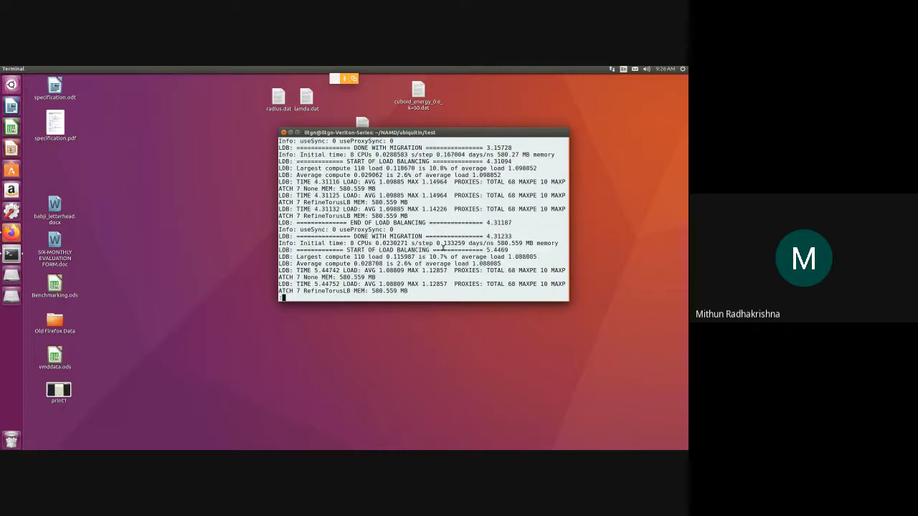
pyautogui.press('q')
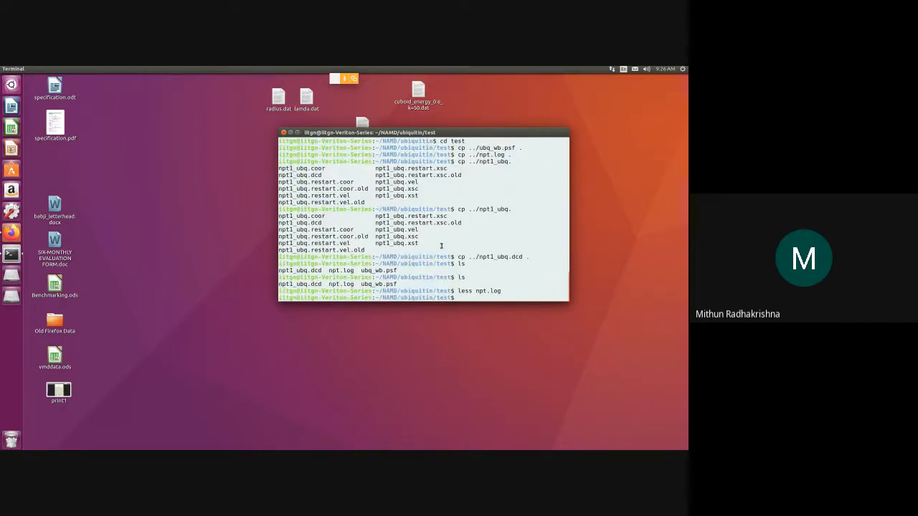
# - Launch VMD from the terminal, open its NAMD Plot analysis tool and move the tool window over the OpenGL display
pyautogui.write('vmd')
pyautogui.press('Return')
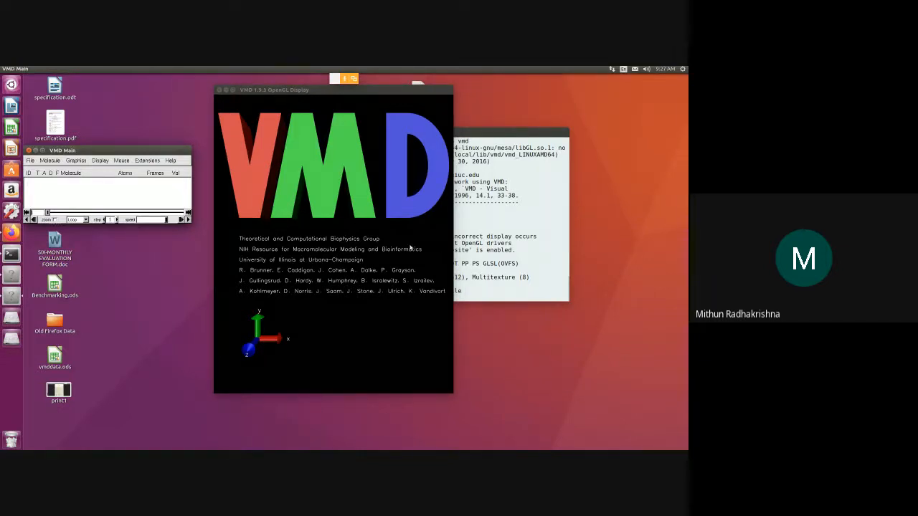
pyautogui.click(147, 160)
pyautogui.moveTo(143, 169)
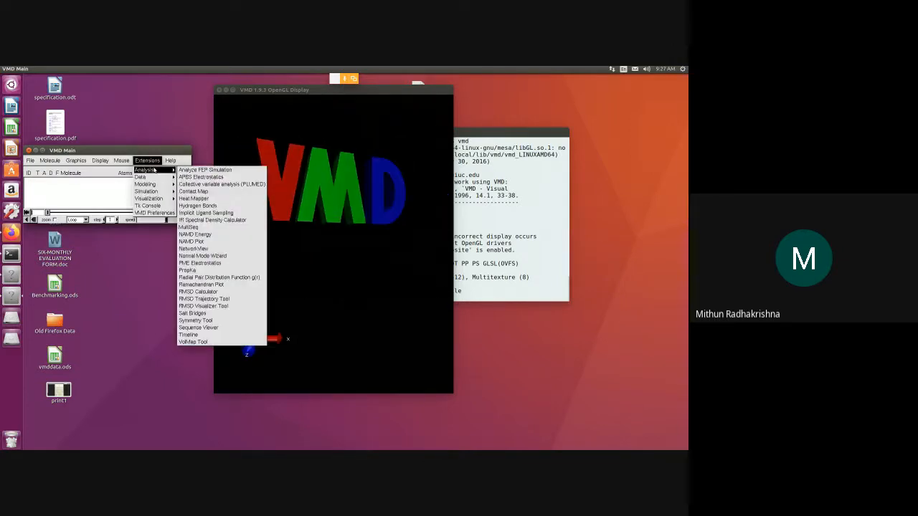
pyautogui.click(210, 243)
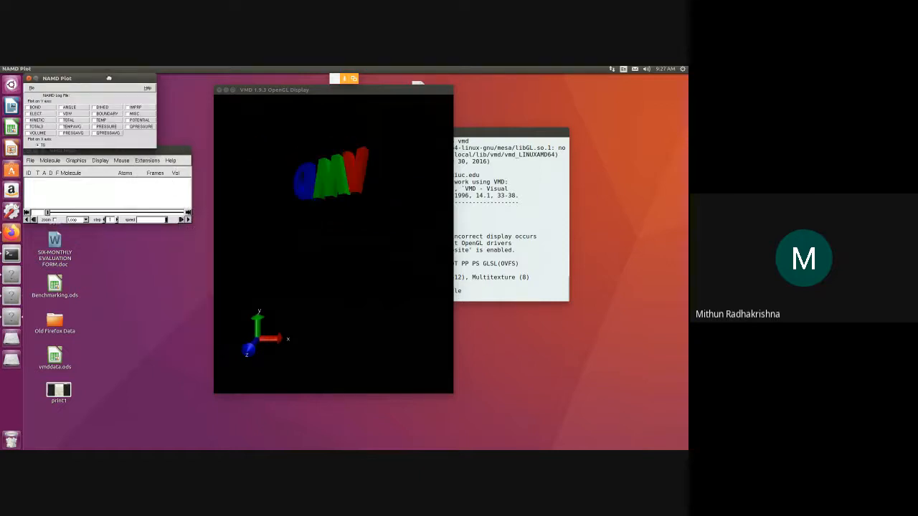
pyautogui.moveTo(107, 82); pyautogui.dragTo(347, 127)
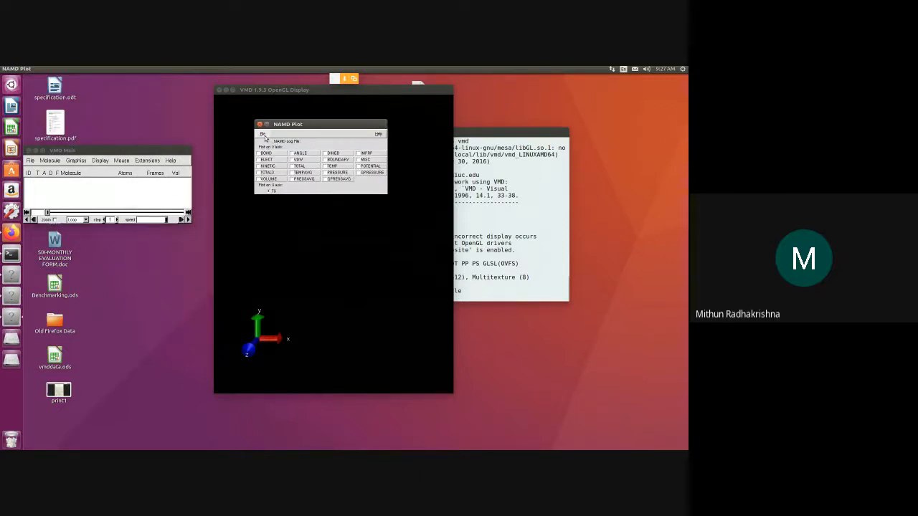
# - Load npt.log from the test directory as the NAMD log file
pyautogui.click(263, 134)
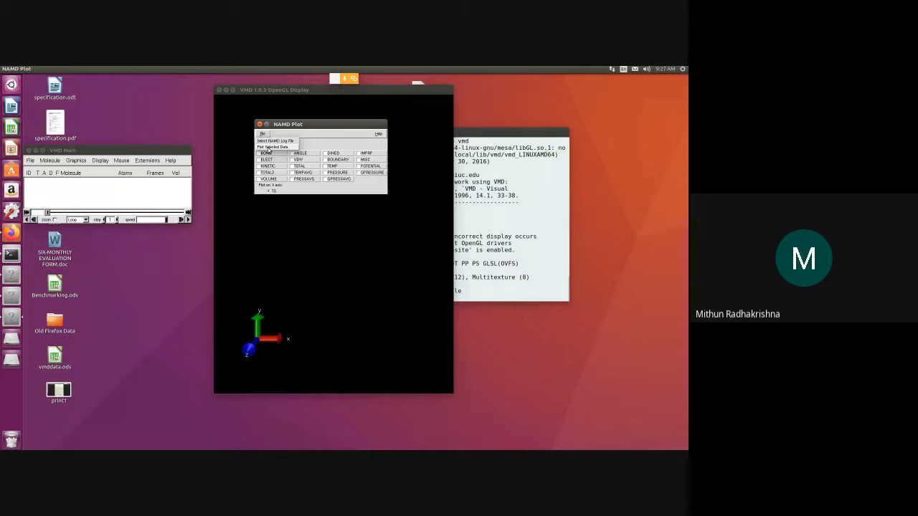
pyautogui.click(270, 141)
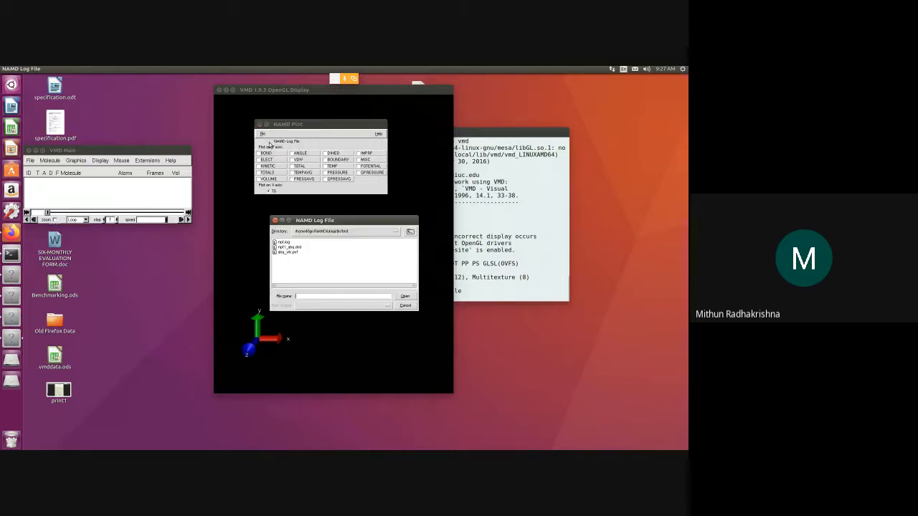
pyautogui.click(289, 244)
pyautogui.click(404, 296)
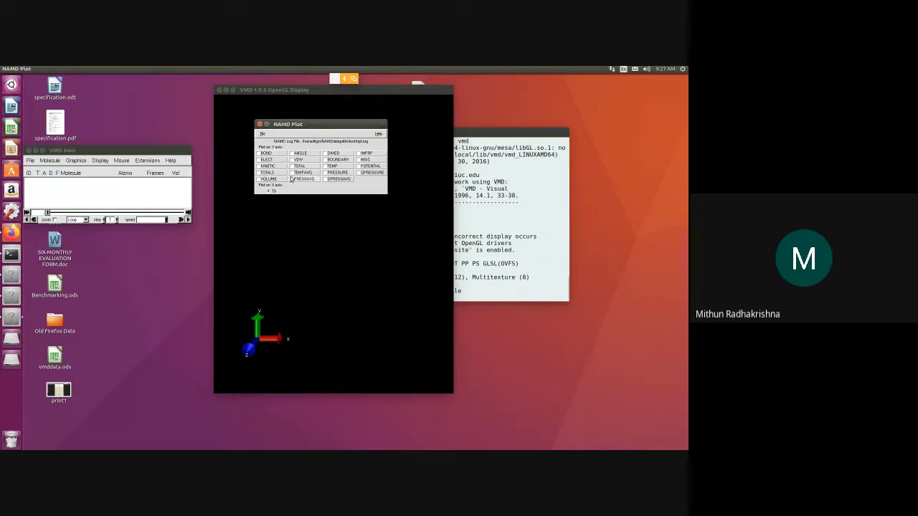
# - Plot TEMP against TS, inspect the graph and close it
pyautogui.click(326, 166)
pyautogui.click(262, 134)
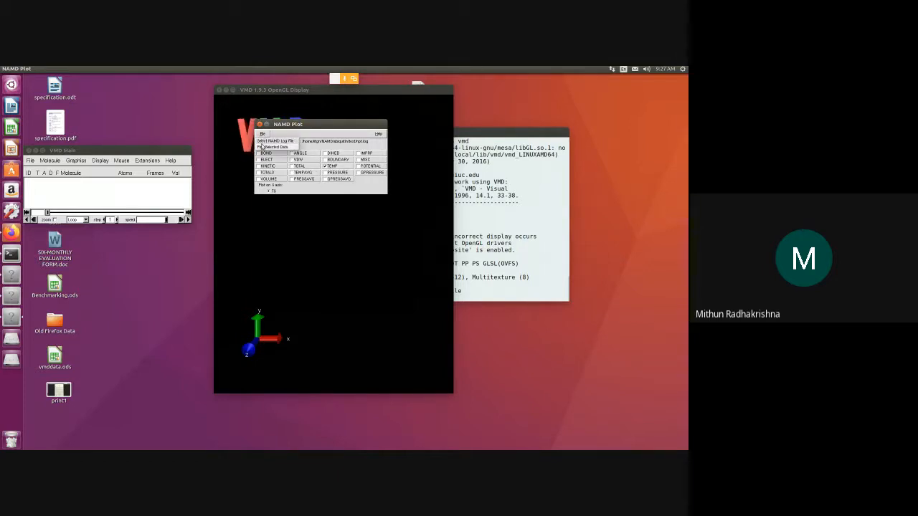
pyautogui.click(265, 147)
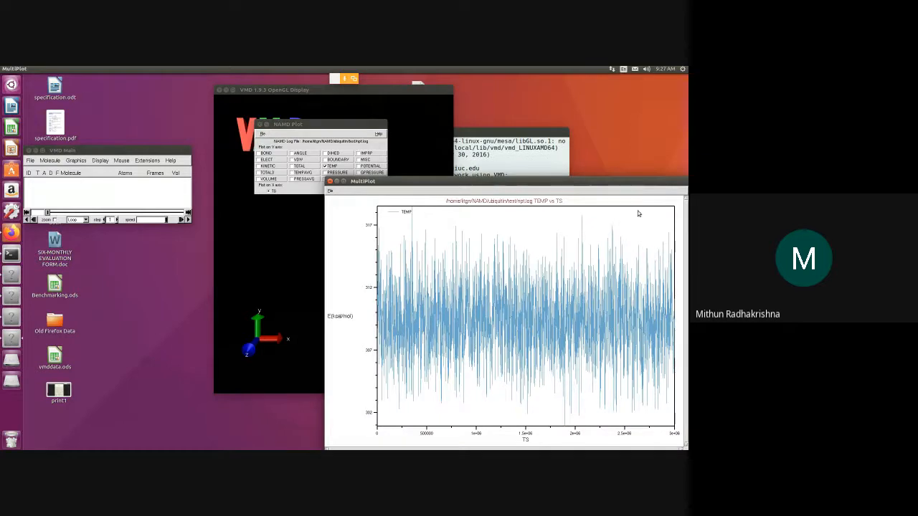
pyautogui.moveTo(525, 184); pyautogui.dragTo(430, 138)
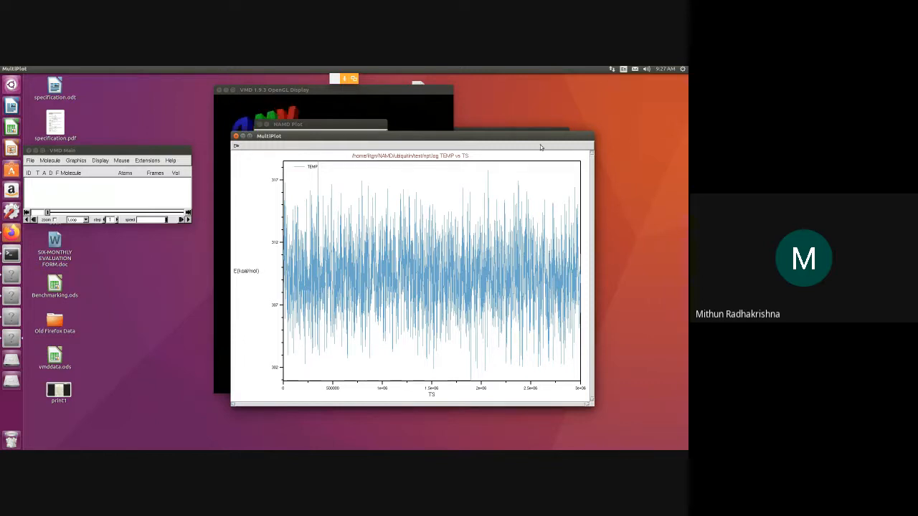
pyautogui.click(236, 136)
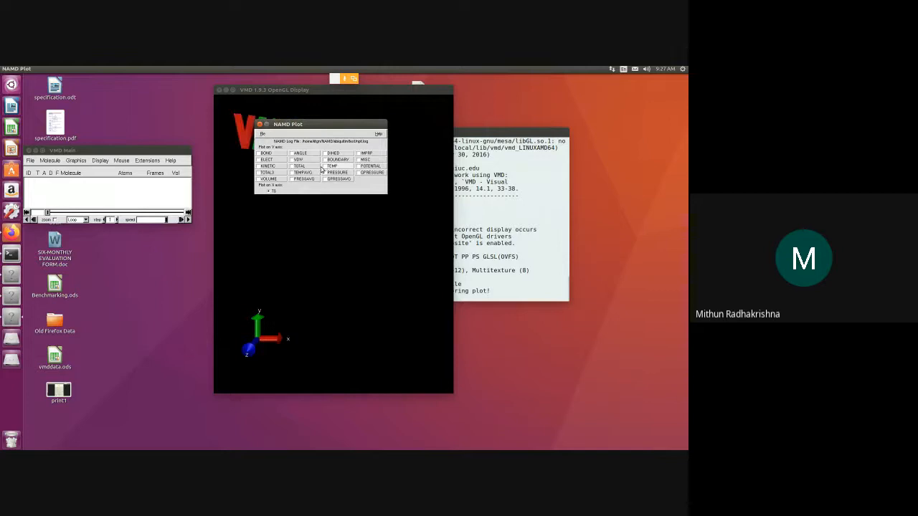
# - Select only ELECT for the Y axis, plot it against TS and close the graph
pyautogui.click(259, 159)
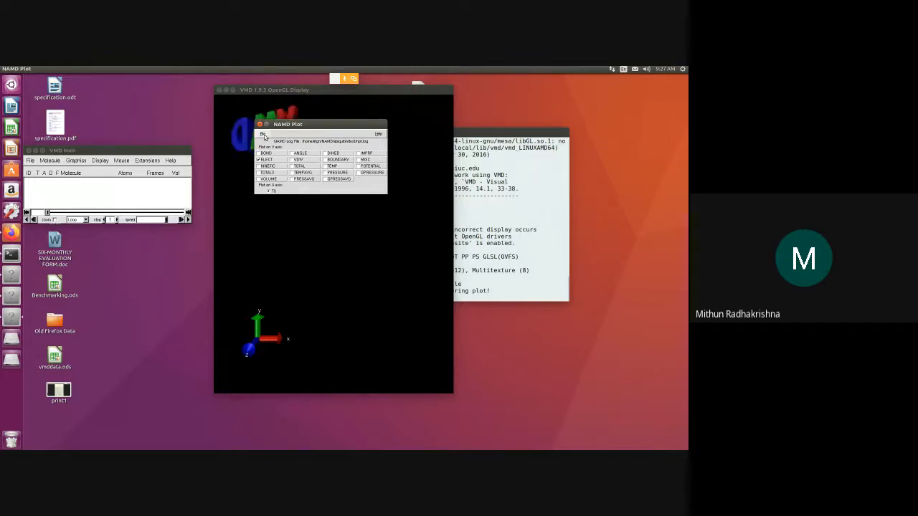
pyautogui.click(262, 134)
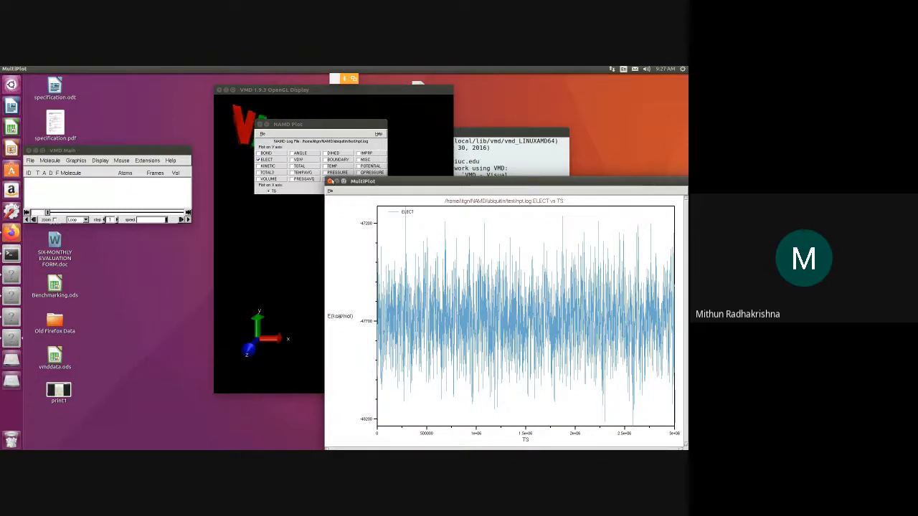
pyautogui.click(329, 181)
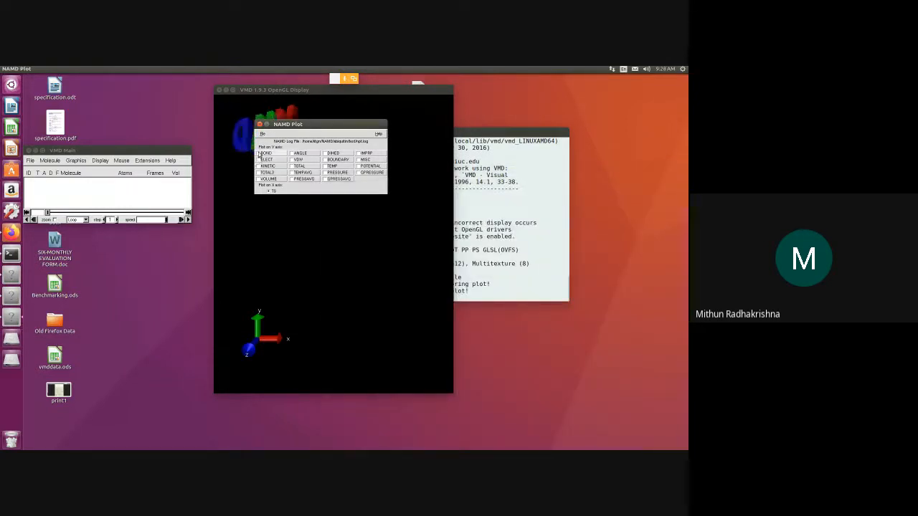
# - Plot BOND, ANGLE, DIHED, ELECT, VDW and KINETIC together against TS, inspect the graph and close it
pyautogui.click(294, 155)
pyautogui.click(326, 153)
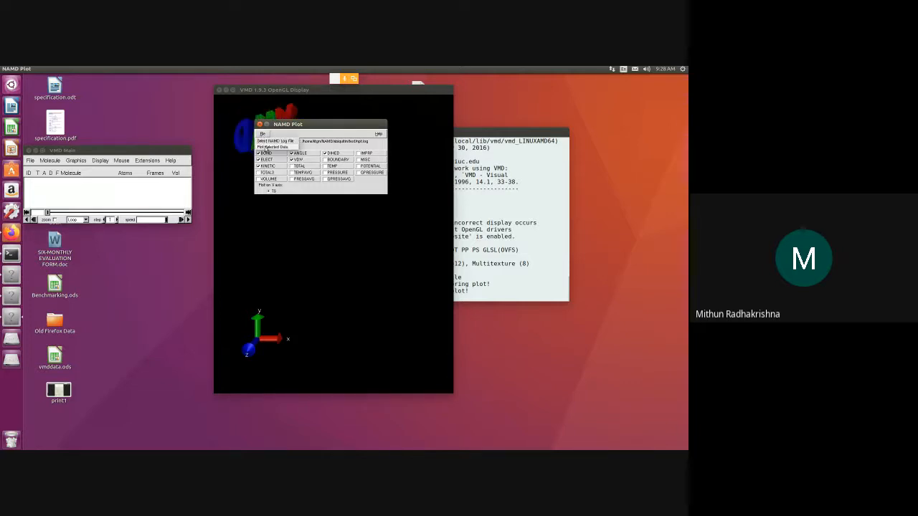
pyautogui.click(265, 147)
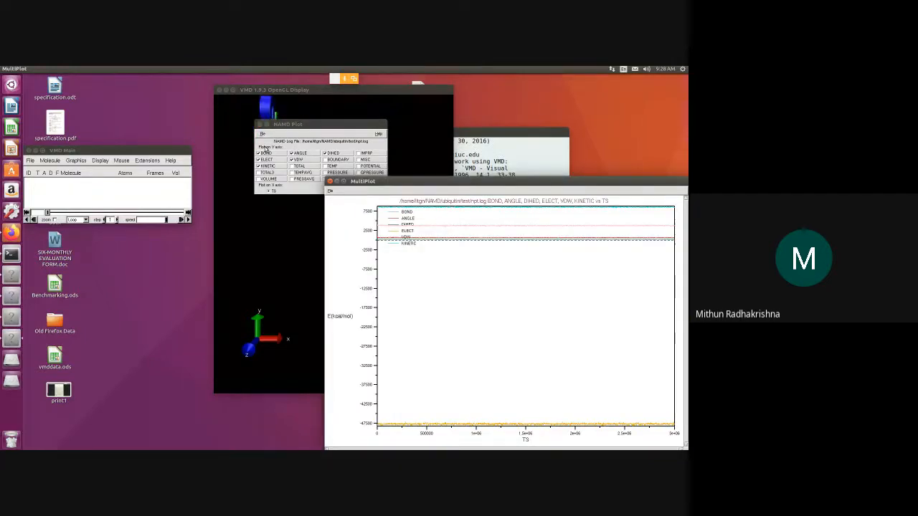
pyautogui.moveTo(522, 182); pyautogui.dragTo(468, 123)
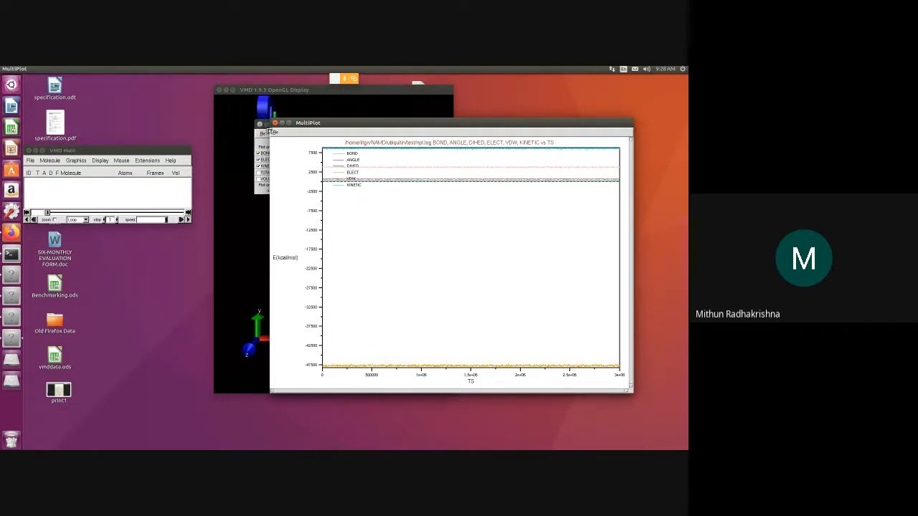
pyautogui.click(274, 122)
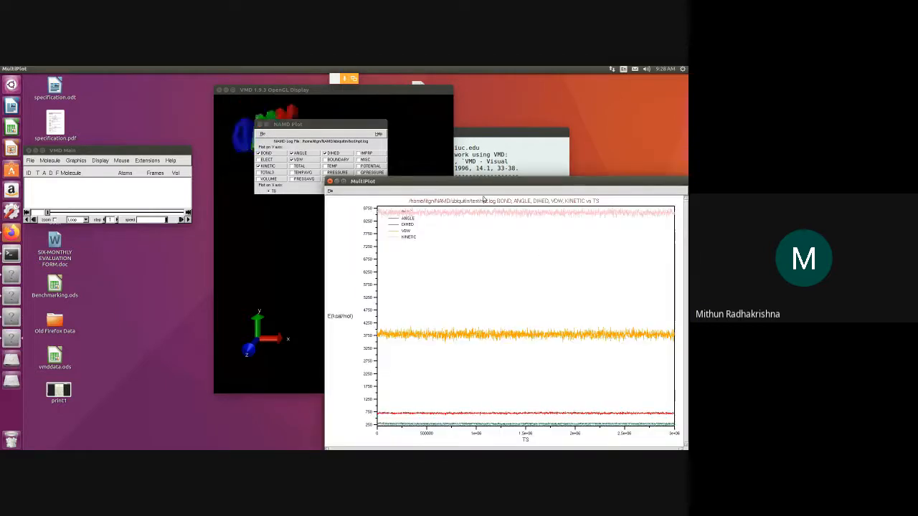
# - Replot the energy terms without ELECT, view the graph's export options and close the graph
pyautogui.moveTo(447, 186); pyautogui.dragTo(406, 150)
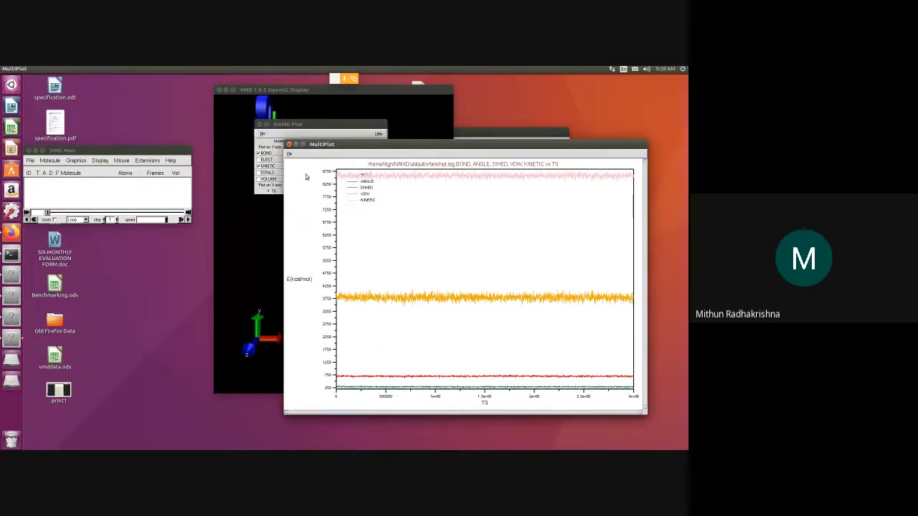
pyautogui.click(289, 155)
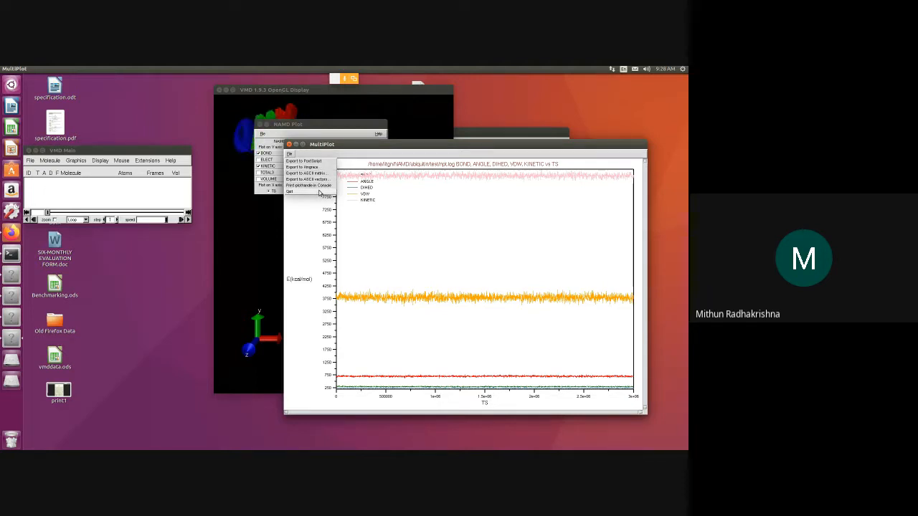
pyautogui.click(362, 151)
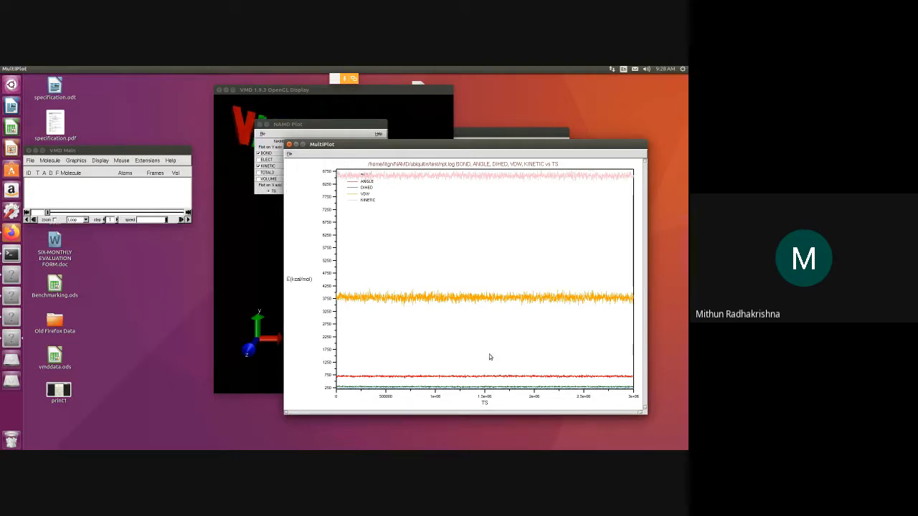
pyautogui.click(289, 144)
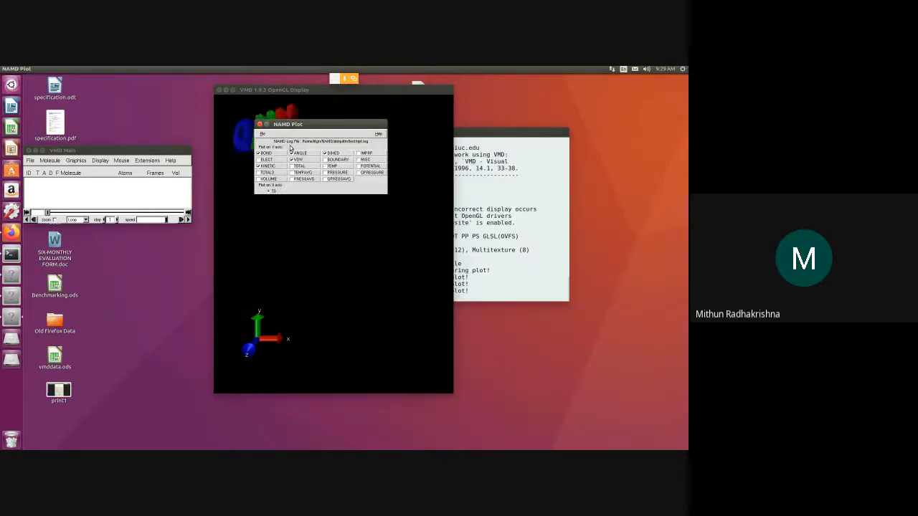
# - Deselect BOND, KINETIC, ANGLE and VDW from the Y-axis quantities
pyautogui.click(258, 153)
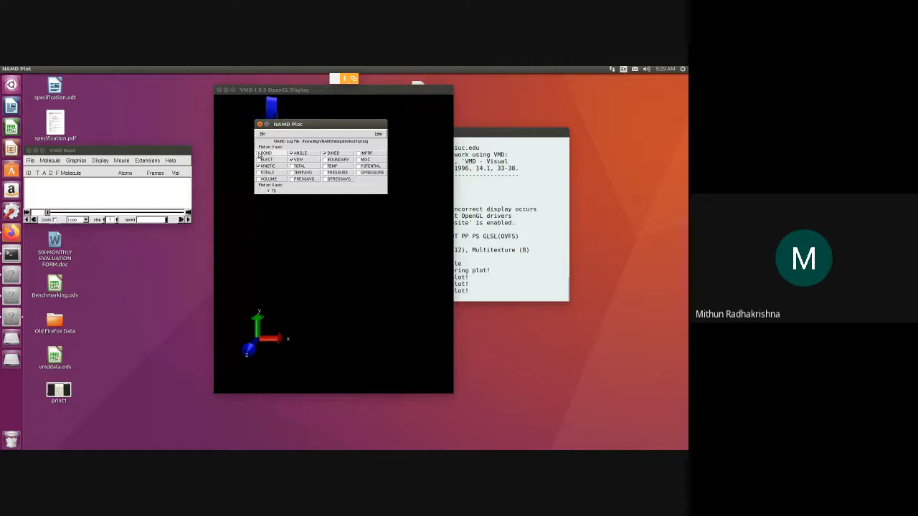
pyautogui.click(257, 166)
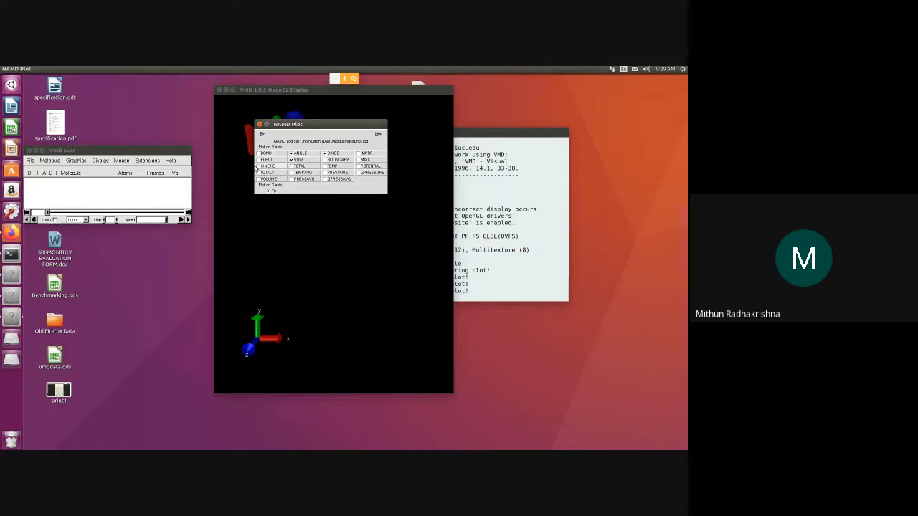
pyautogui.click(291, 152)
pyautogui.click(291, 159)
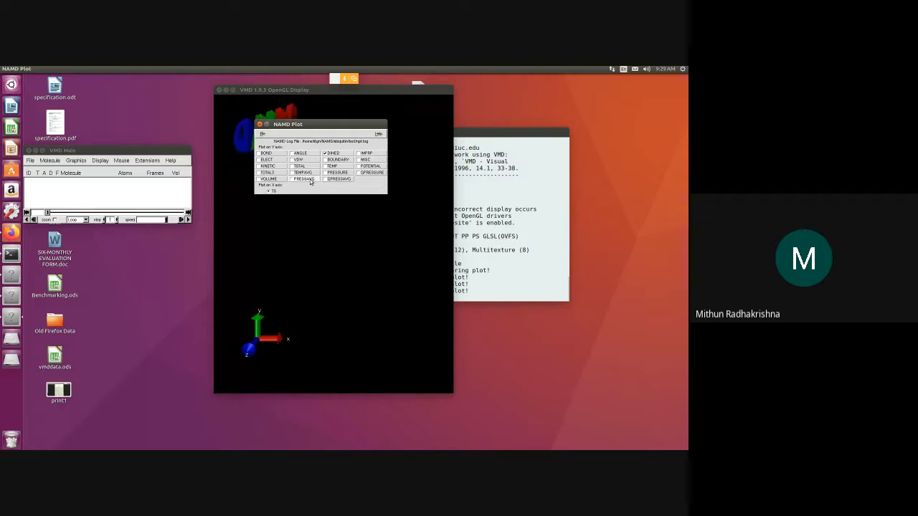
# - Add VOLUME and plot it with DIHED against TS, close that graph, and replot VOLUME alone without DIHED
pyautogui.click(259, 178)
pyautogui.click(262, 134)
pyautogui.click(271, 146)
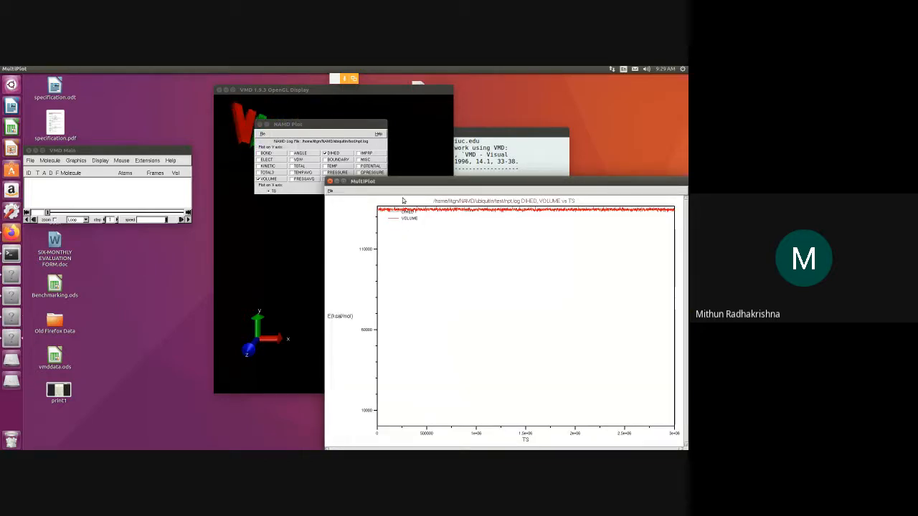
pyautogui.moveTo(412, 184); pyautogui.dragTo(369, 172)
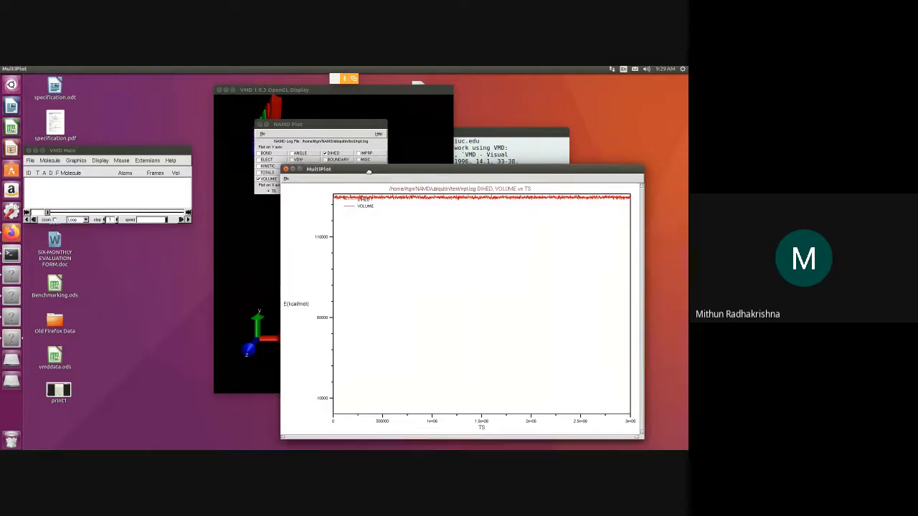
pyautogui.click(285, 170)
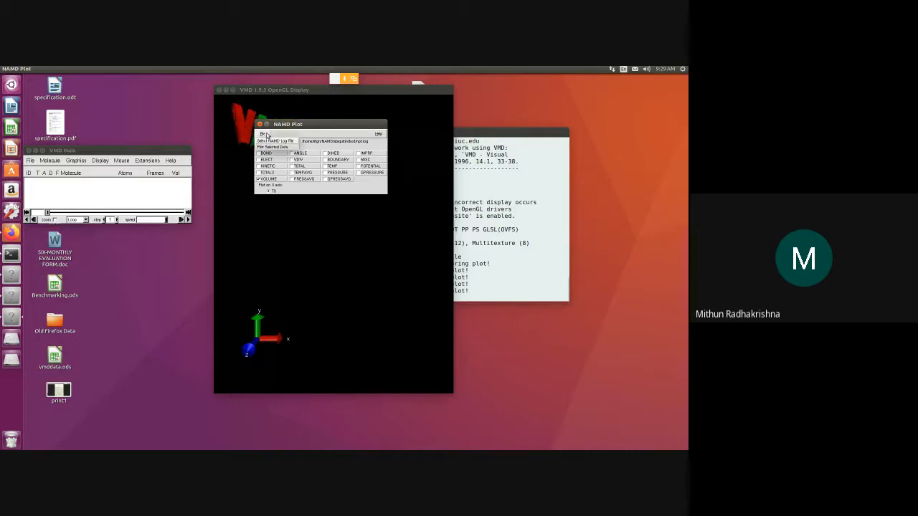
pyautogui.click(272, 147)
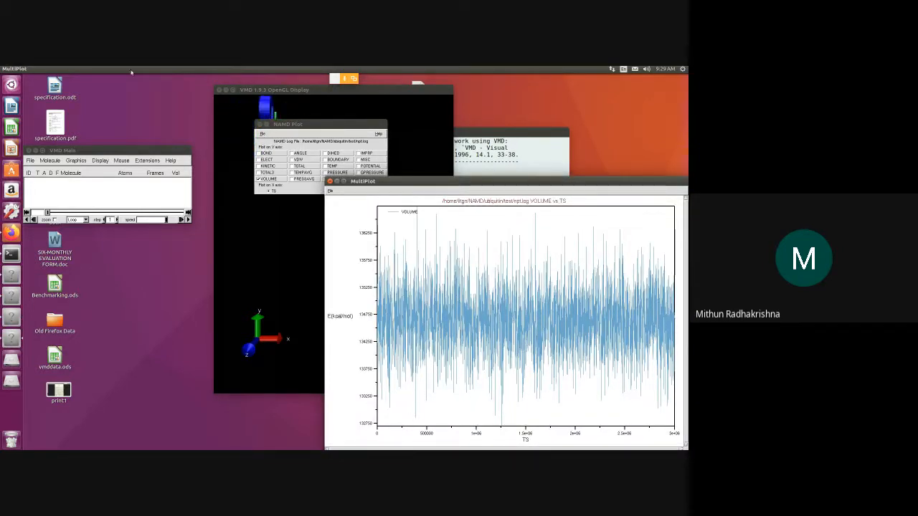
# - Close the VOLUME graph and the NAMD Plot tool, and place the VMD Main window over the display
pyautogui.click(329, 182)
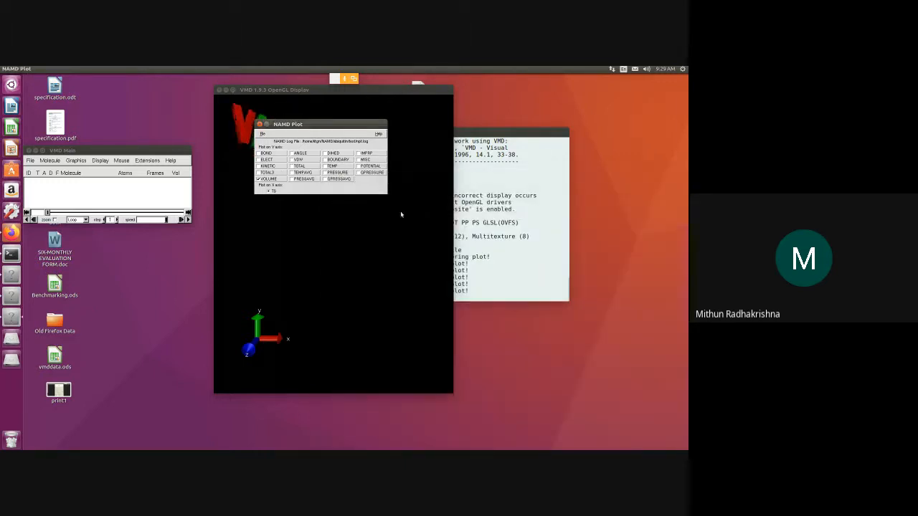
pyautogui.hotkey('alt', 'F4')
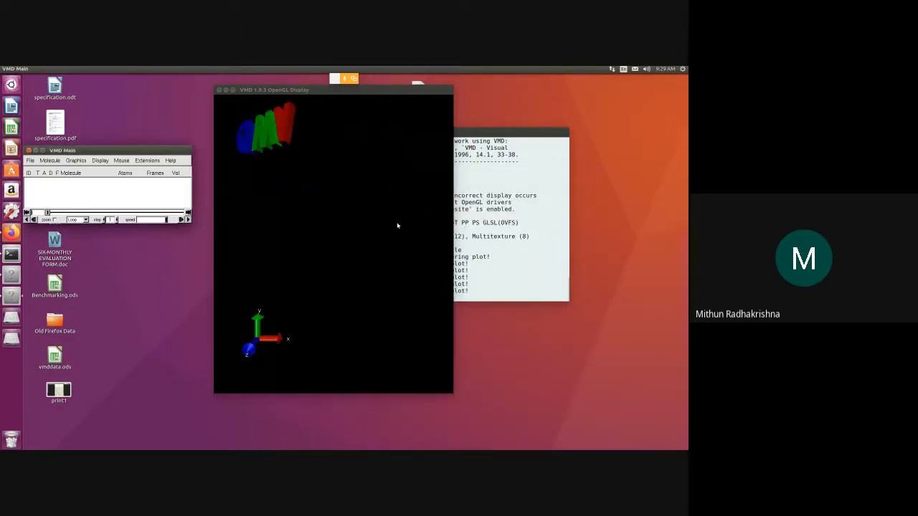
pyautogui.moveTo(121, 150); pyautogui.dragTo(357, 133)
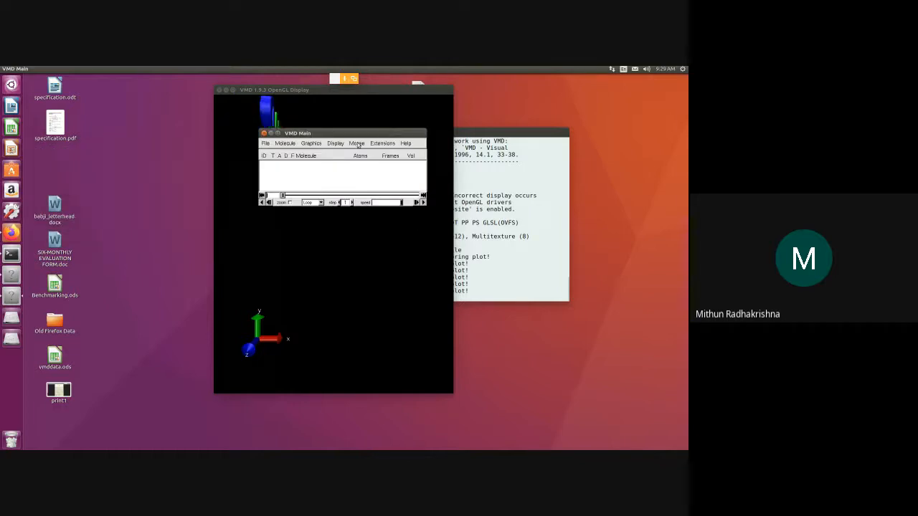
# - Load the structure file ubq_wb.psf as a new molecule
pyautogui.click(265, 144)
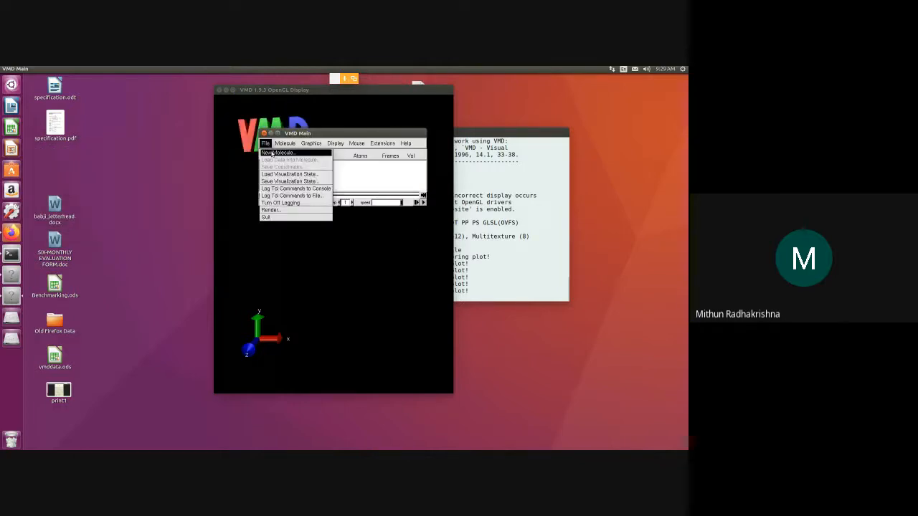
pyautogui.click(274, 153)
pyautogui.click(187, 209)
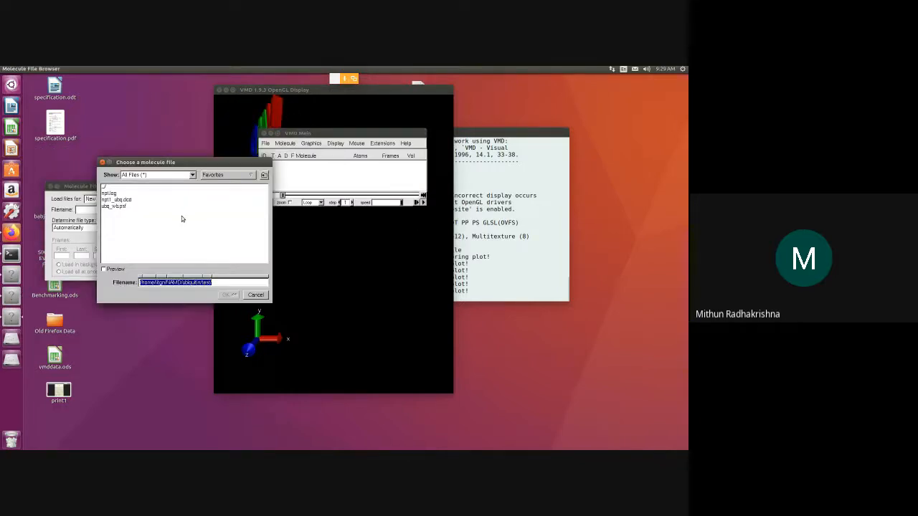
pyautogui.click(114, 207)
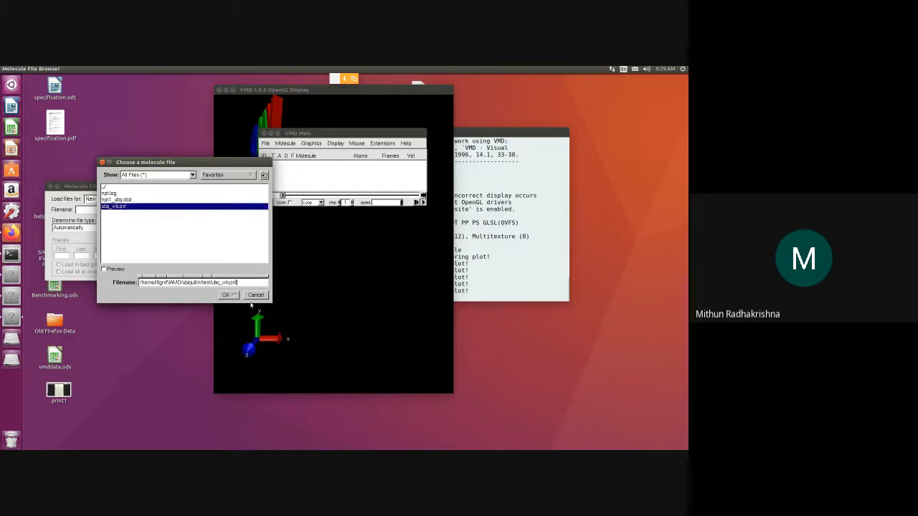
pyautogui.click(228, 295)
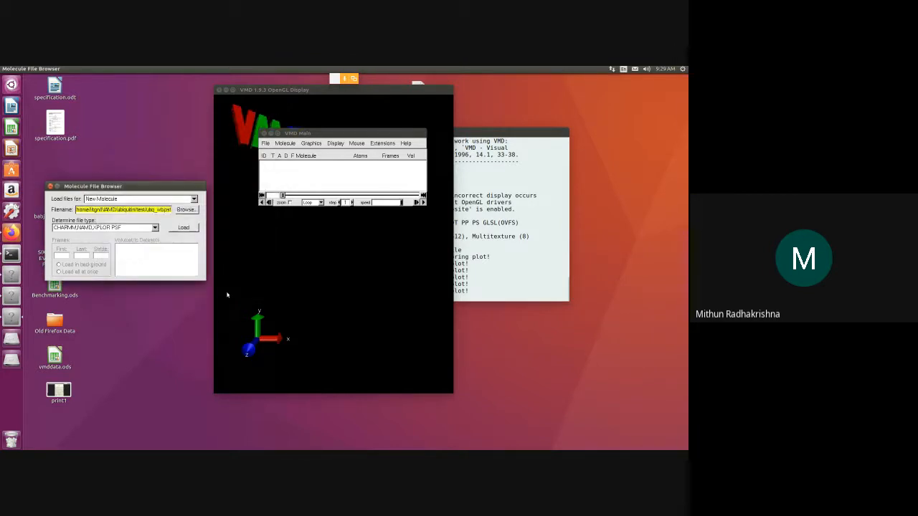
pyautogui.click(185, 228)
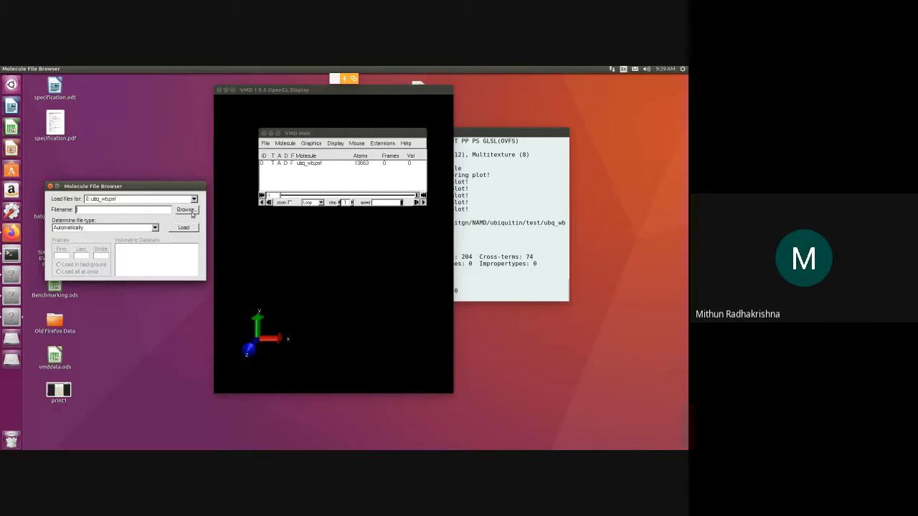
# - Load the trajectory file npt1_ubq.dcd into the ubq_wb.psf molecule
pyautogui.click(185, 209)
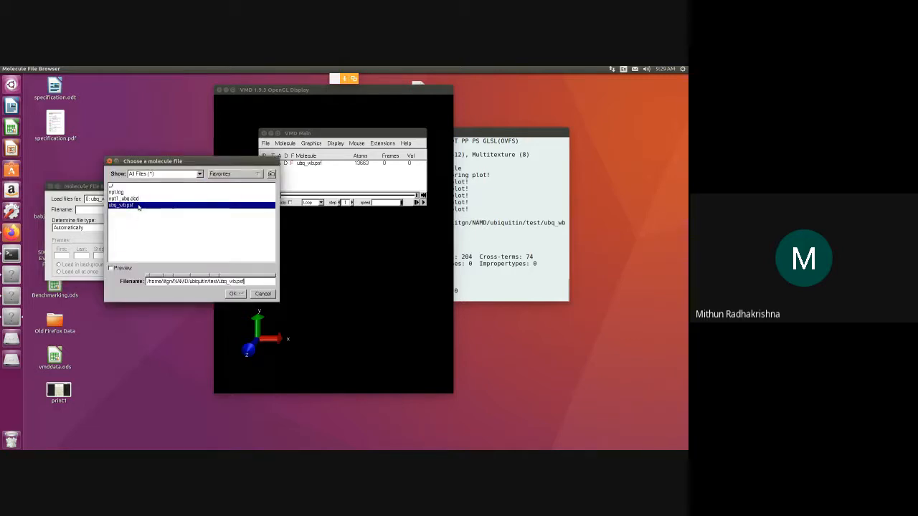
pyautogui.click(141, 200)
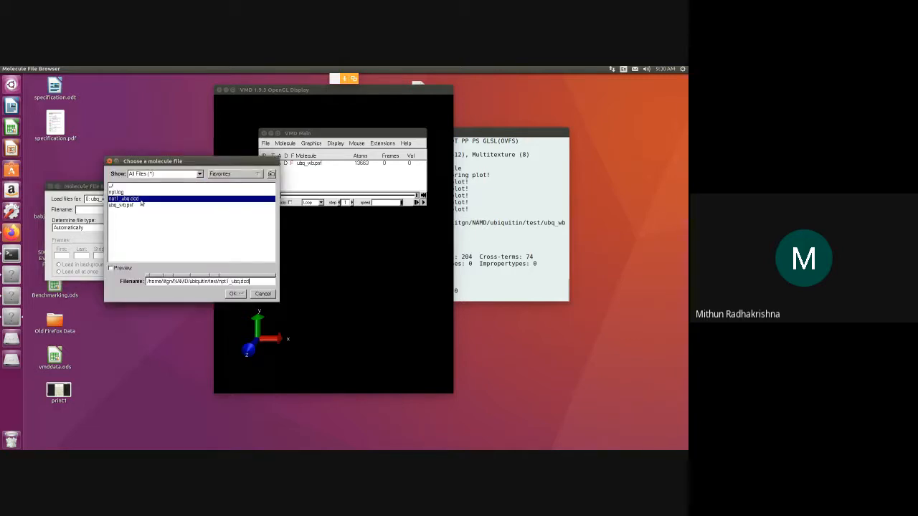
pyautogui.click(234, 295)
pyautogui.click(184, 227)
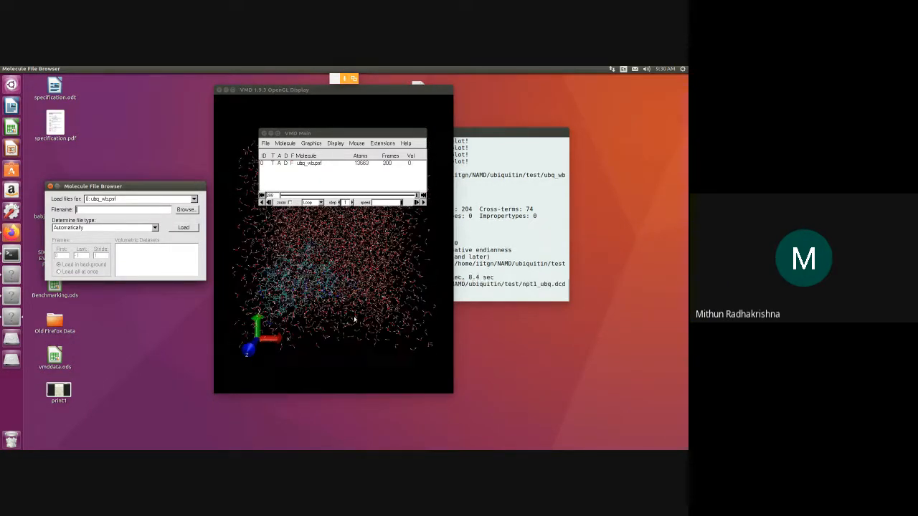
# - Move the OpenGL display aside and run "pbc get" in the Tk Console to read the periodic cell dimensions
pyautogui.click(354, 319)
pyautogui.moveTo(326, 290); pyautogui.dragTo(329, 256)
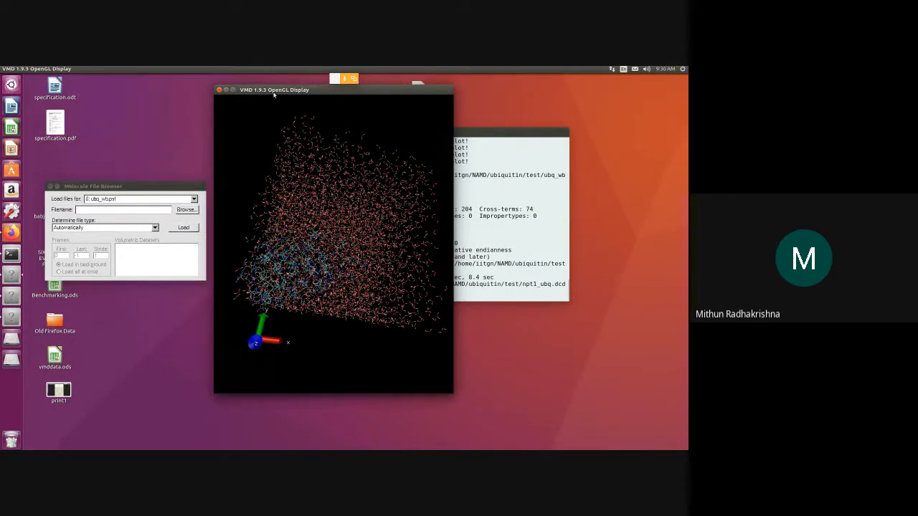
pyautogui.moveTo(273, 94); pyautogui.dragTo(537, 208)
pyautogui.click(382, 143)
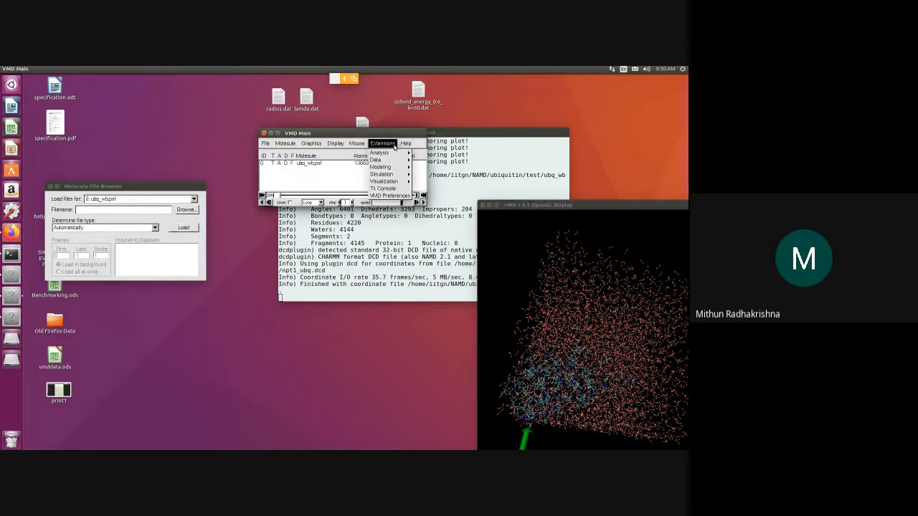
pyautogui.click(382, 188)
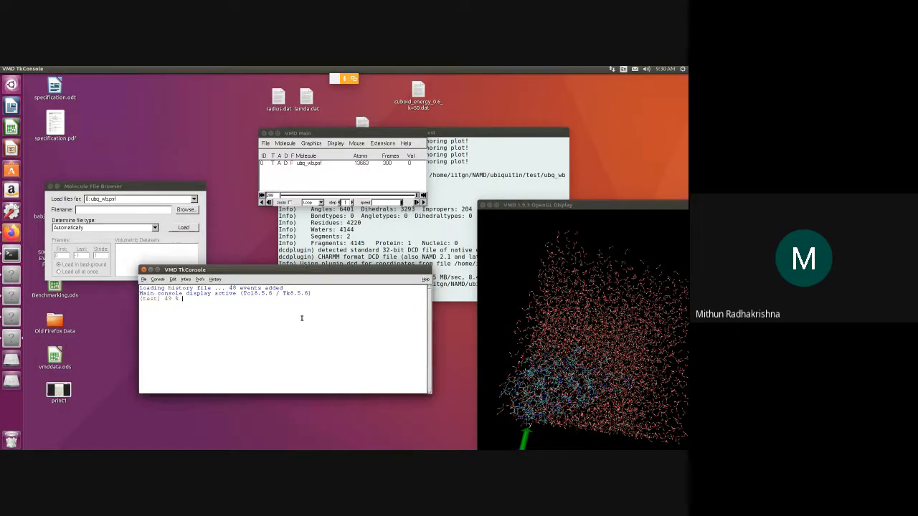
pyautogui.write('pbc get')
pyautogui.press('Return')
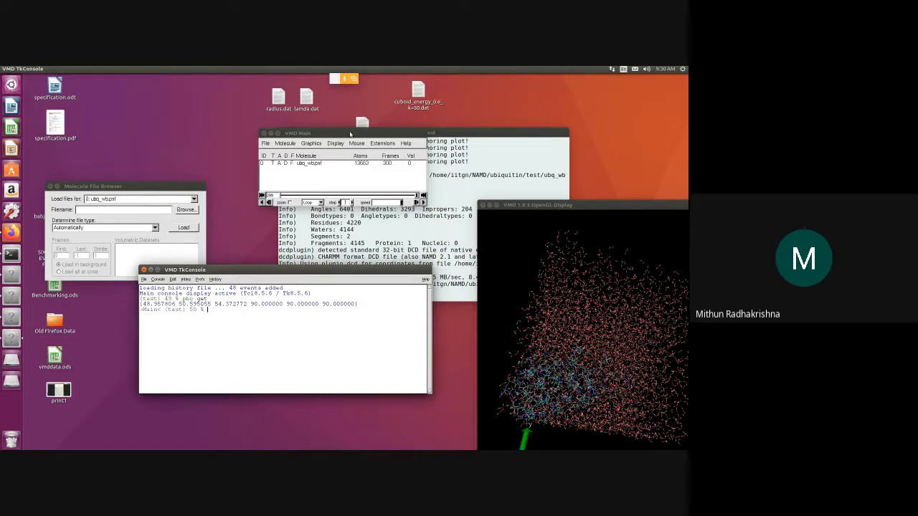
# - Create a second graphical representation with the selection "protein" and hide the representation of all atoms
pyautogui.click(610, 205)
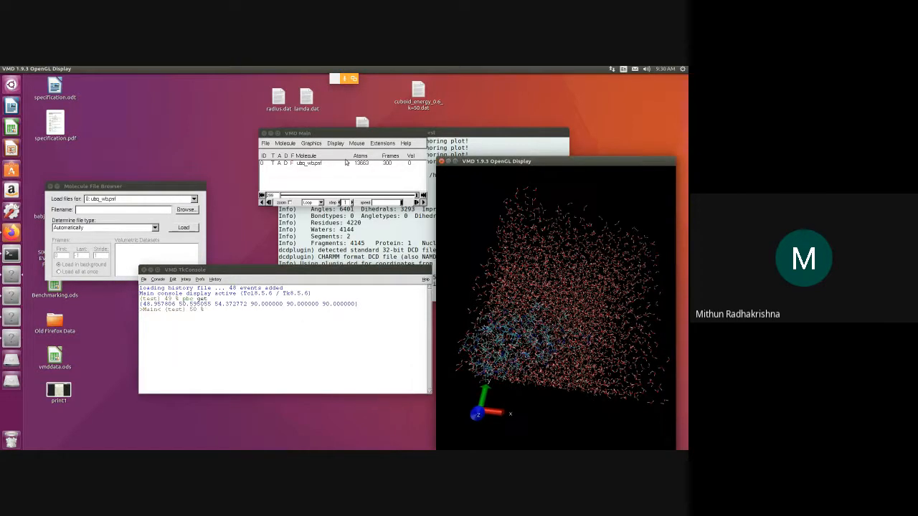
pyautogui.click(310, 144)
pyautogui.click(310, 150)
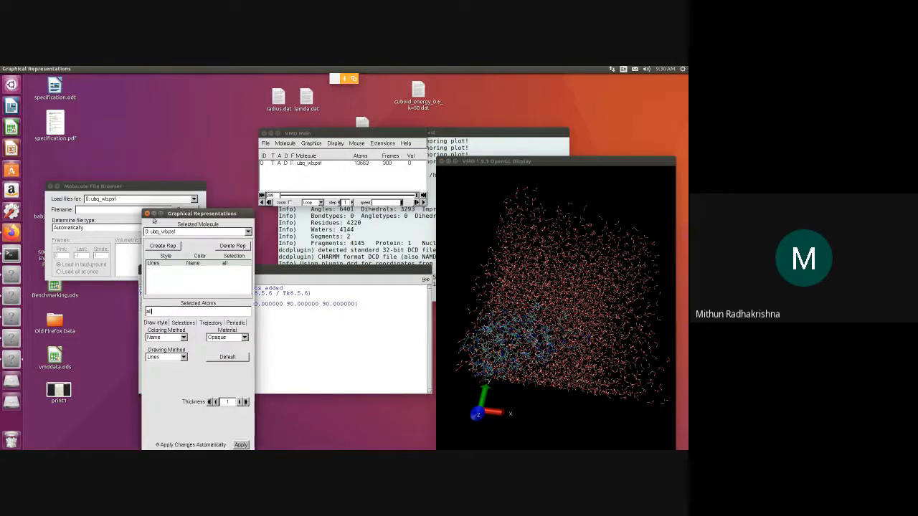
pyautogui.moveTo(185, 214); pyautogui.dragTo(370, 136)
pyautogui.click(356, 168)
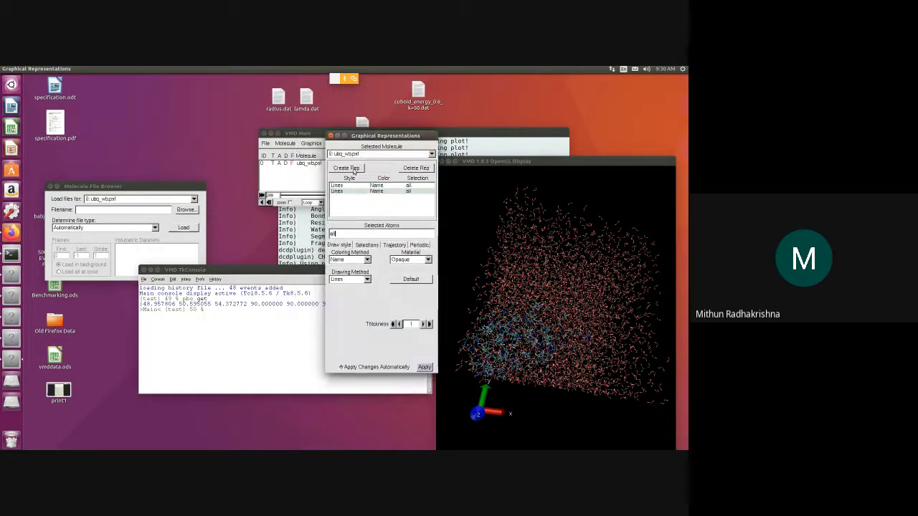
pyautogui.press('BackSpace')
pyautogui.press('BackSpace')
pyautogui.press('BackSpace')
pyautogui.doubleClick(352, 187)
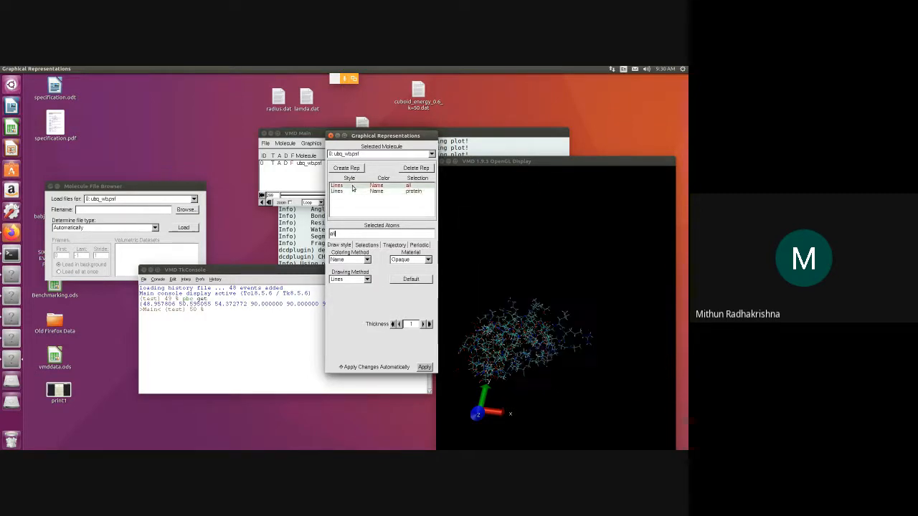
pyautogui.click(352, 191)
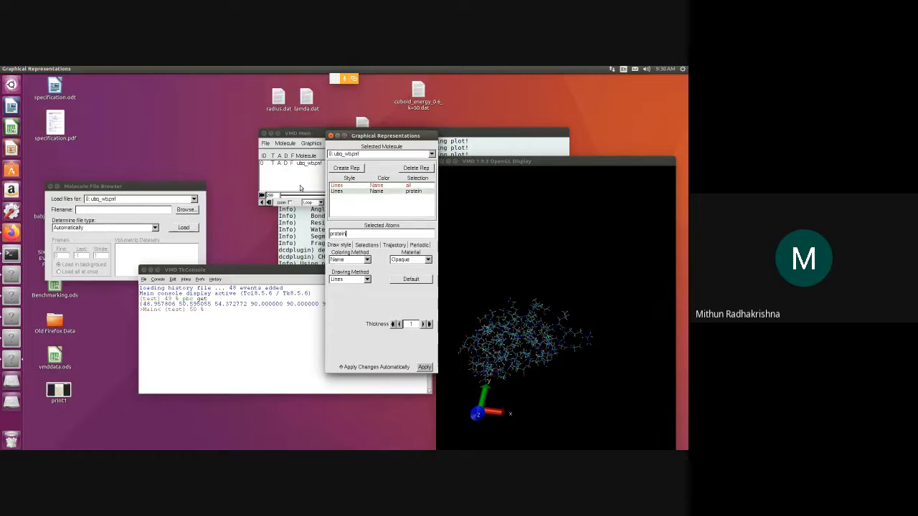
# - Rewind the trajectory to its first frame and draw the protein as NewCartoon coloured by Secondary Structure
pyautogui.click(294, 187)
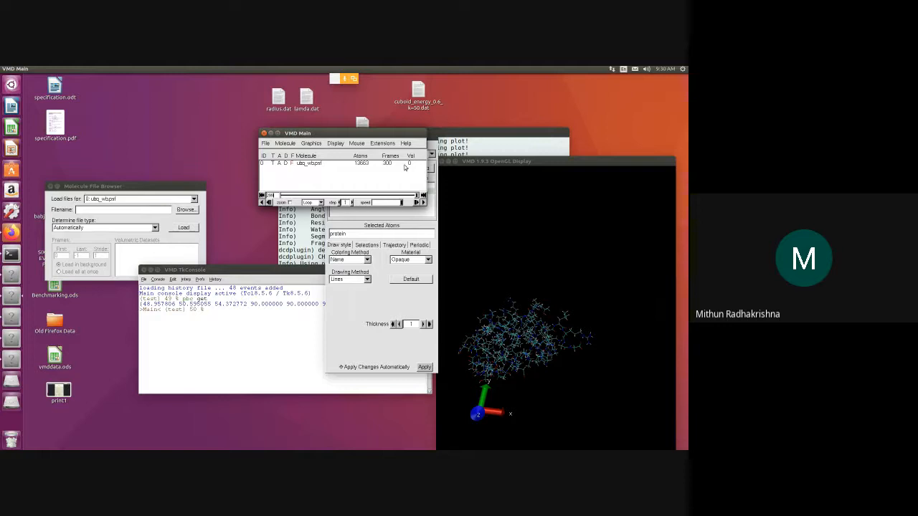
pyautogui.moveTo(416, 195); pyautogui.dragTo(242, 192)
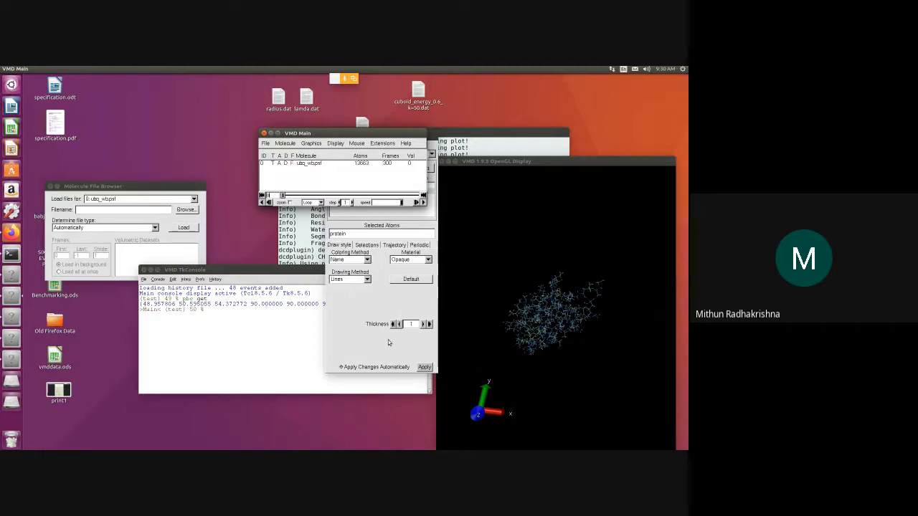
pyautogui.click(354, 297)
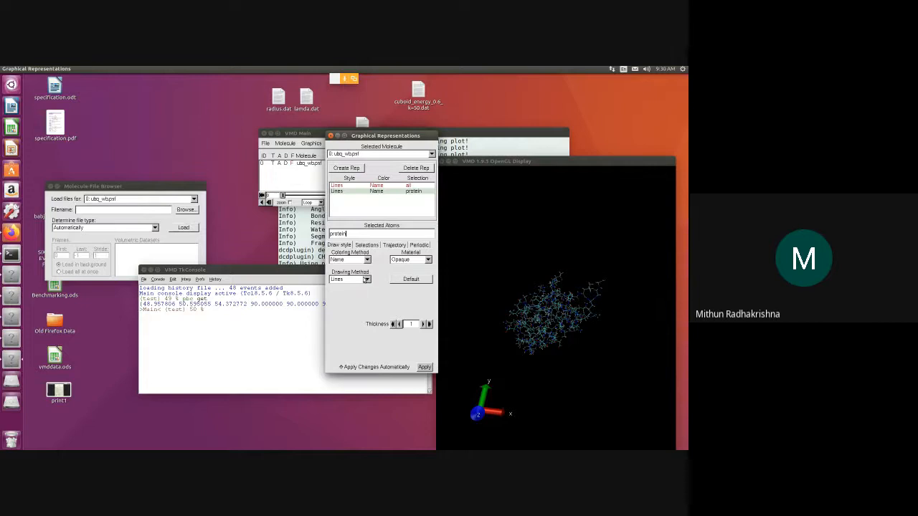
pyautogui.click(366, 279)
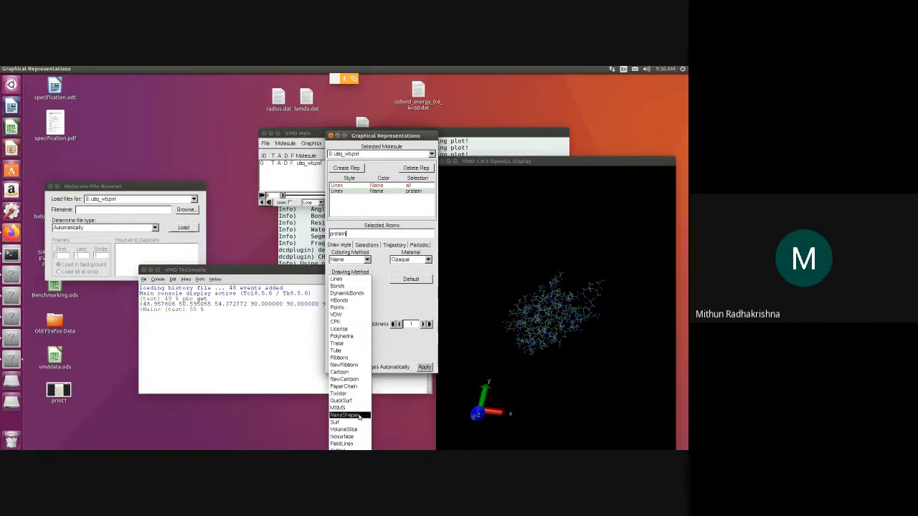
pyautogui.click(351, 379)
pyautogui.click(367, 259)
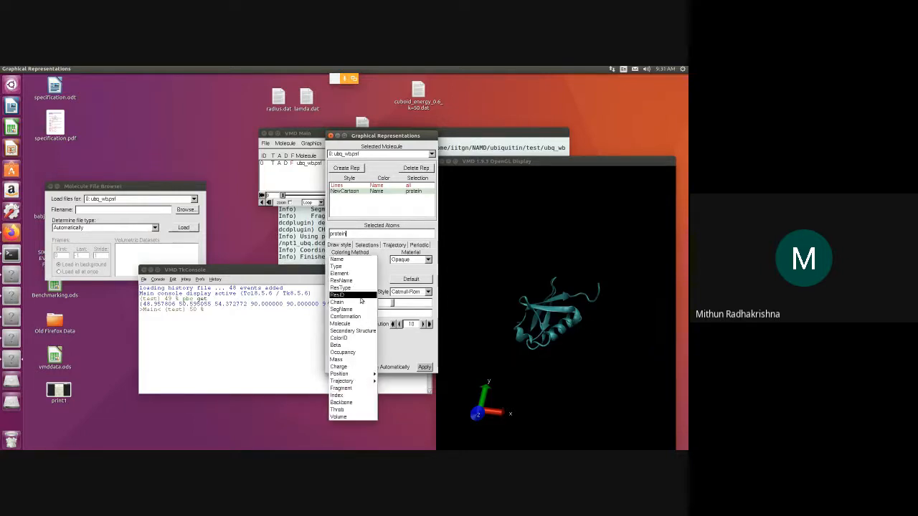
pyautogui.click(359, 334)
# - Rotate and enlarge the cartoon protein to examine its secondary structure from several sides
pyautogui.moveTo(608, 287); pyautogui.dragTo(582, 341)
pyautogui.scroll(2, 535, 338)
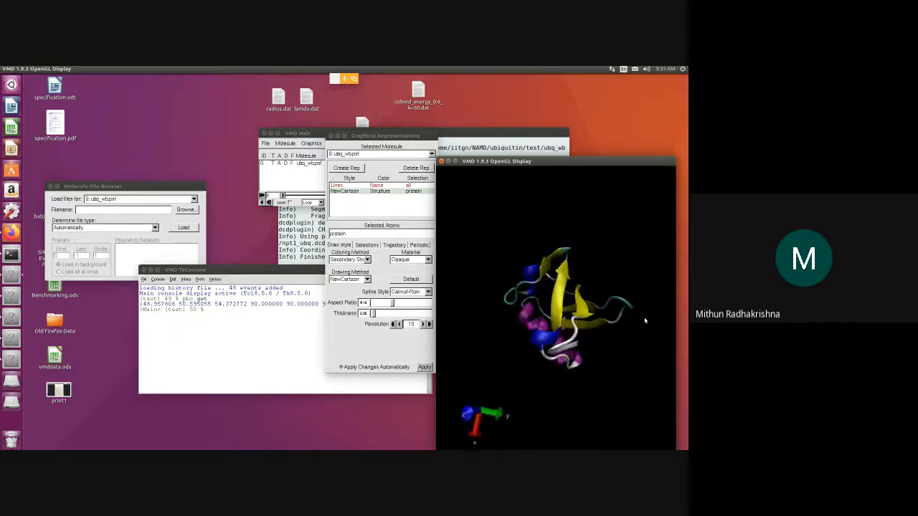
pyautogui.moveTo(639, 387); pyautogui.dragTo(570, 394)
pyautogui.moveTo(537, 296); pyautogui.dragTo(558, 329)
pyautogui.moveTo(530, 300); pyautogui.dragTo(562, 320)
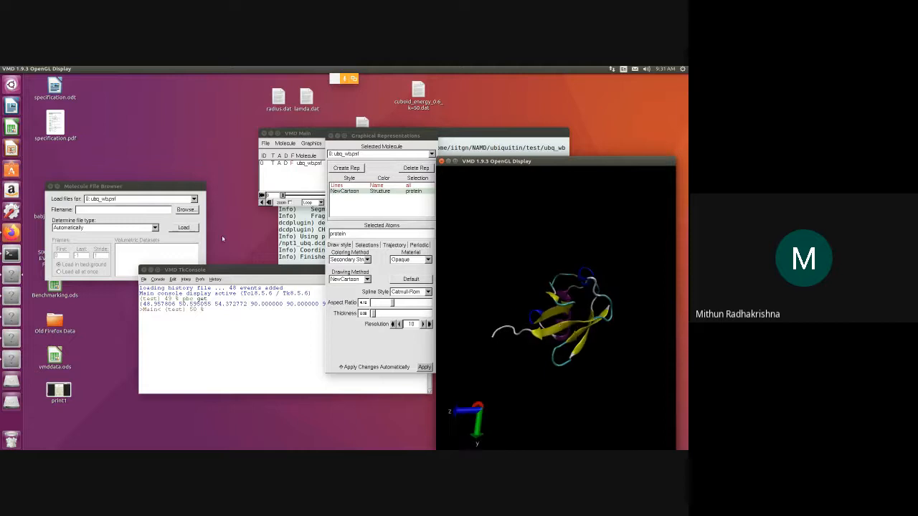
# - Play the trajectory to observe the protein's motion from another angle, and return to frame 0
pyautogui.click(265, 169)
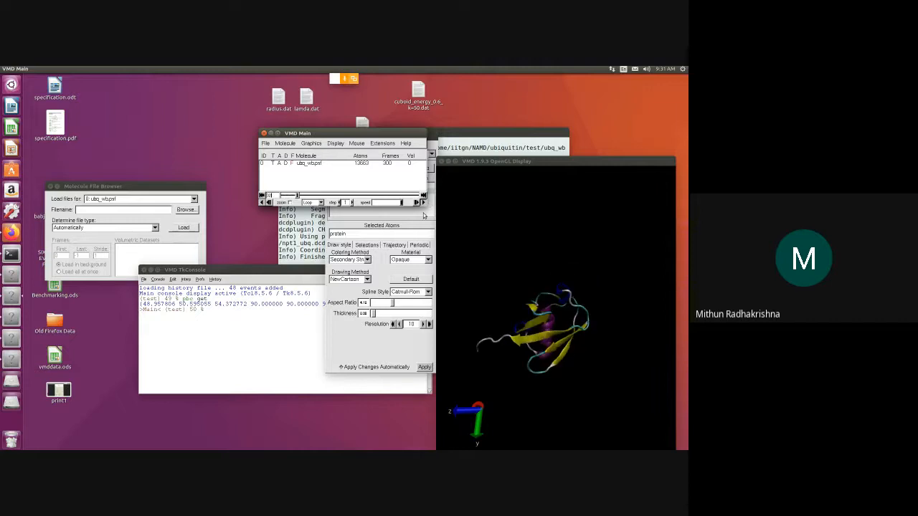
pyautogui.moveTo(517, 266); pyautogui.dragTo(567, 355)
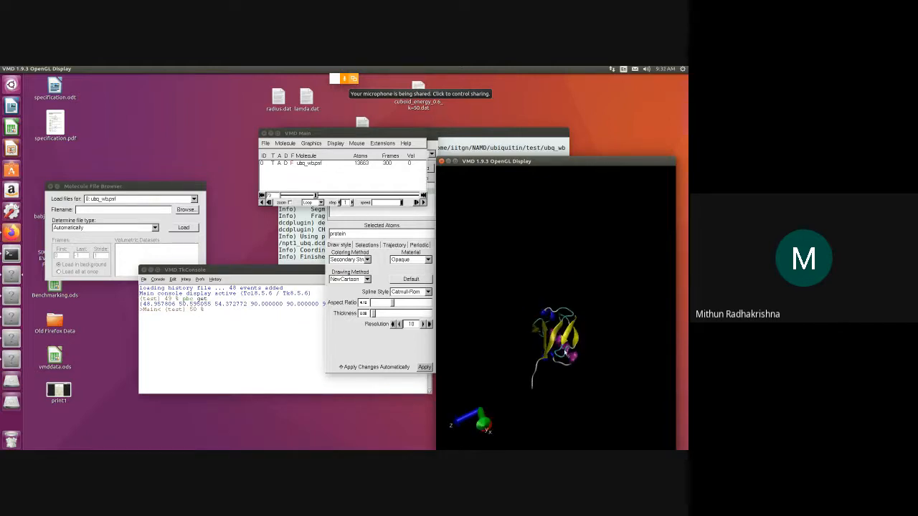
pyautogui.scroll(1, 565, 351)
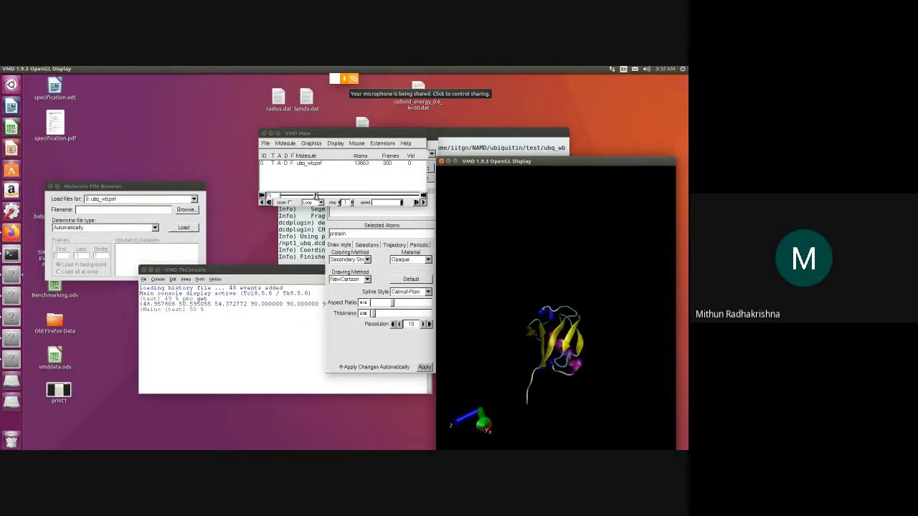
pyautogui.moveTo(316, 195); pyautogui.dragTo(282, 195)
# - Align the protein backbone across the trajectory to reference frame 0 with the RMSD Trajectory Tool, using Backbone instead of noh
pyautogui.click(382, 143)
pyautogui.moveTo(389, 153)
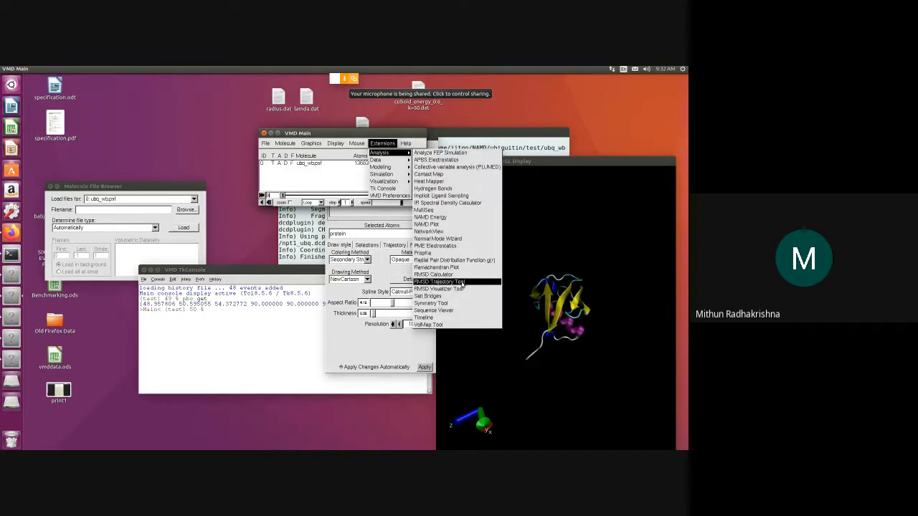
pyautogui.click(462, 282)
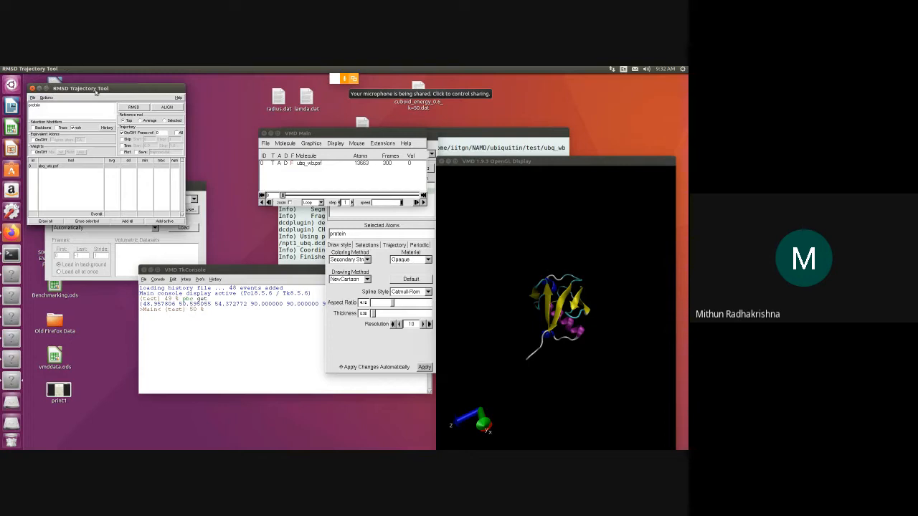
pyautogui.moveTo(443, 176); pyautogui.dragTo(466, 183)
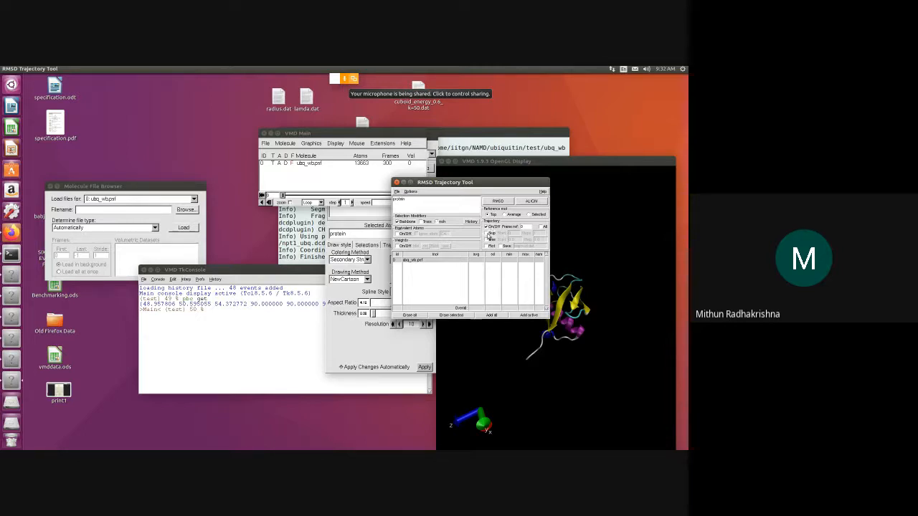
pyautogui.click(532, 202)
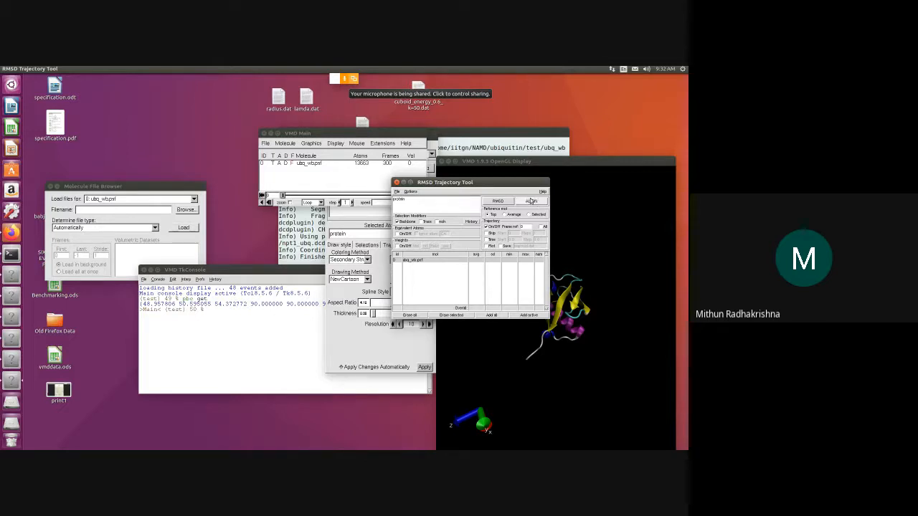
# - Play the aligned trajectory from its first frame
pyautogui.click(298, 180)
pyautogui.click(424, 203)
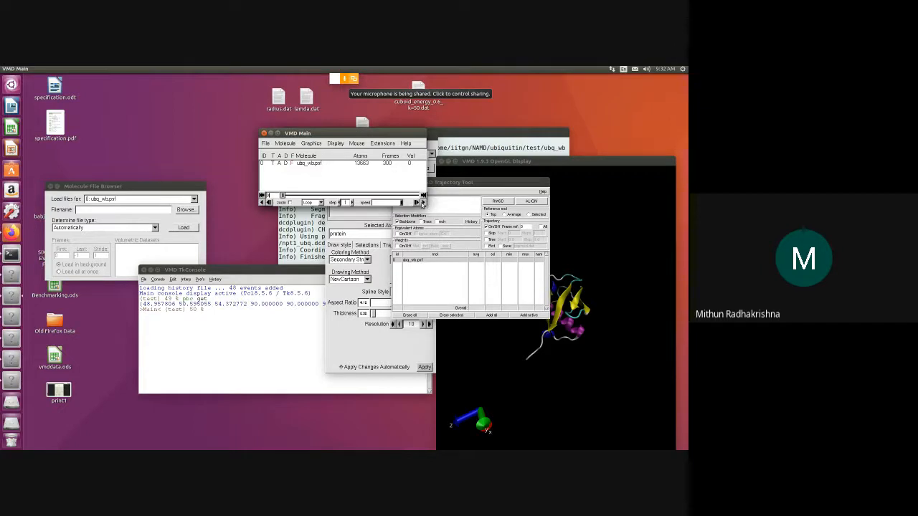
# - Rotate the cartoon protein to observe its motion from another side while the aligned trajectory plays
pyautogui.moveTo(508, 180); pyautogui.dragTo(356, 254)
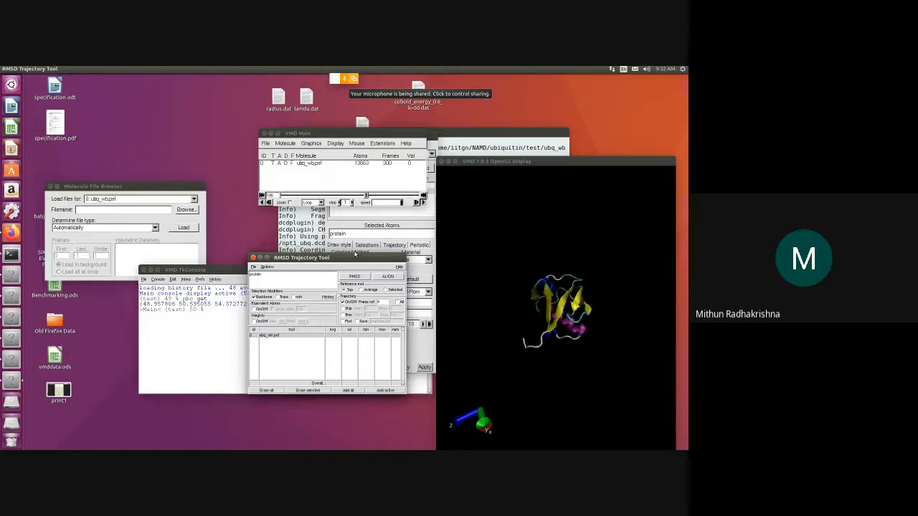
pyautogui.click(570, 306)
pyautogui.moveTo(570, 306); pyautogui.dragTo(602, 312)
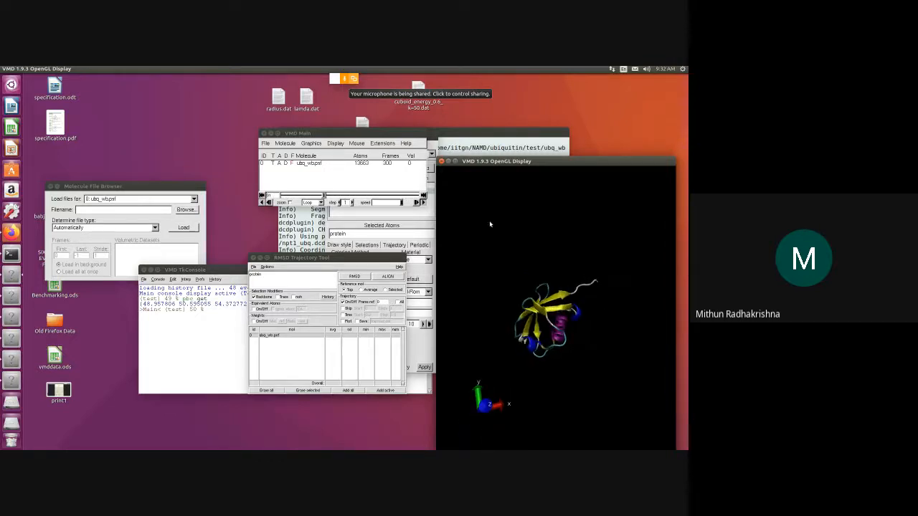
pyautogui.click(342, 199)
# - Calculate the protein backbone RMSD over the trajectory against reference frame 0 with plotting enabled
pyautogui.moveTo(339, 262); pyautogui.dragTo(383, 194)
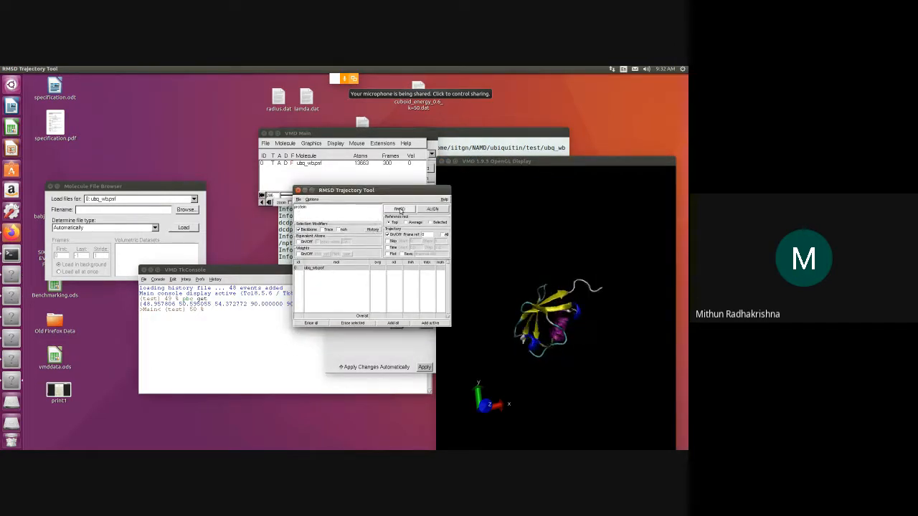
pyautogui.click(401, 254)
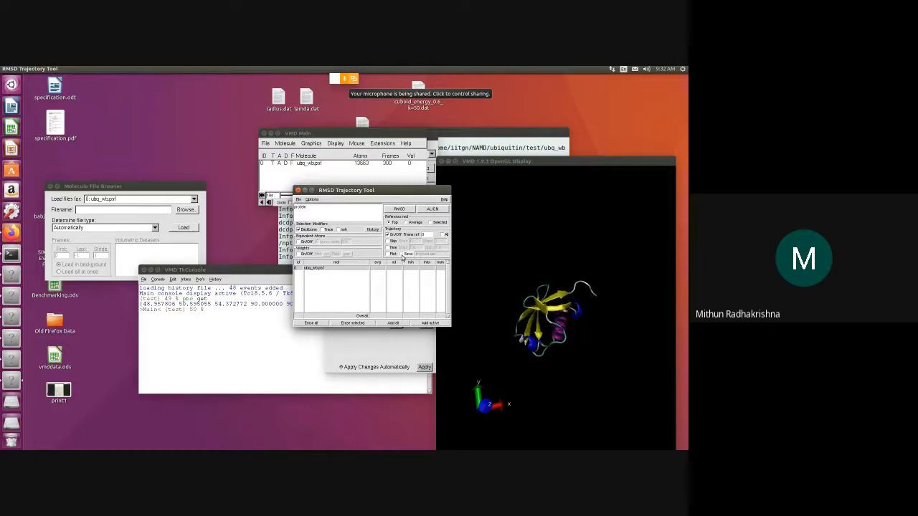
pyautogui.click(402, 254)
pyautogui.click(388, 255)
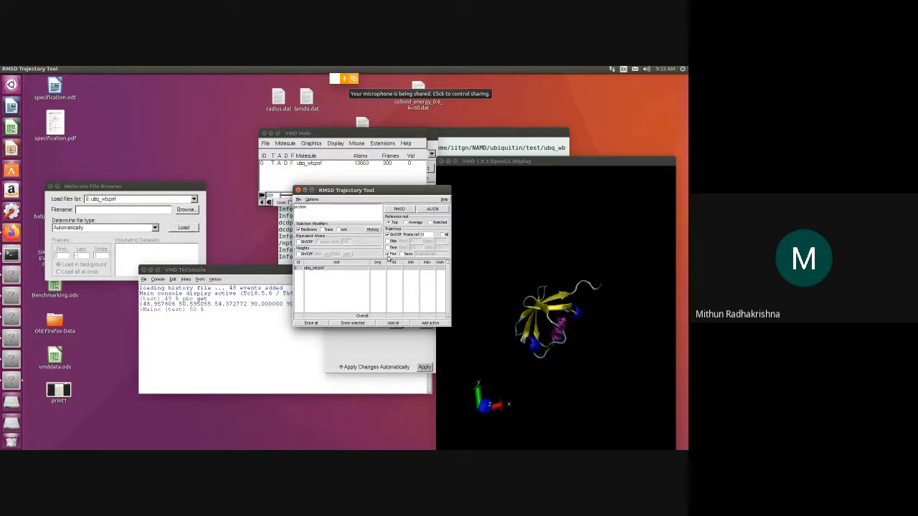
pyautogui.click(354, 180)
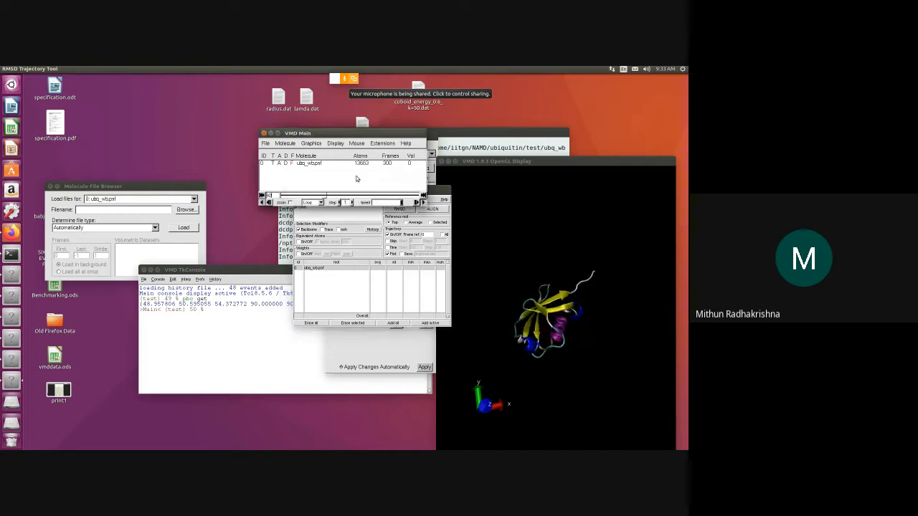
pyautogui.click(430, 198)
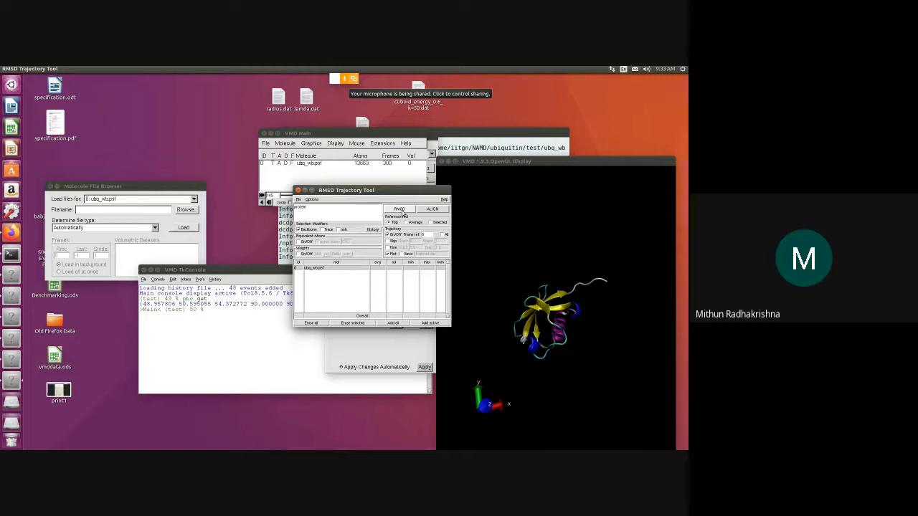
pyautogui.click(402, 211)
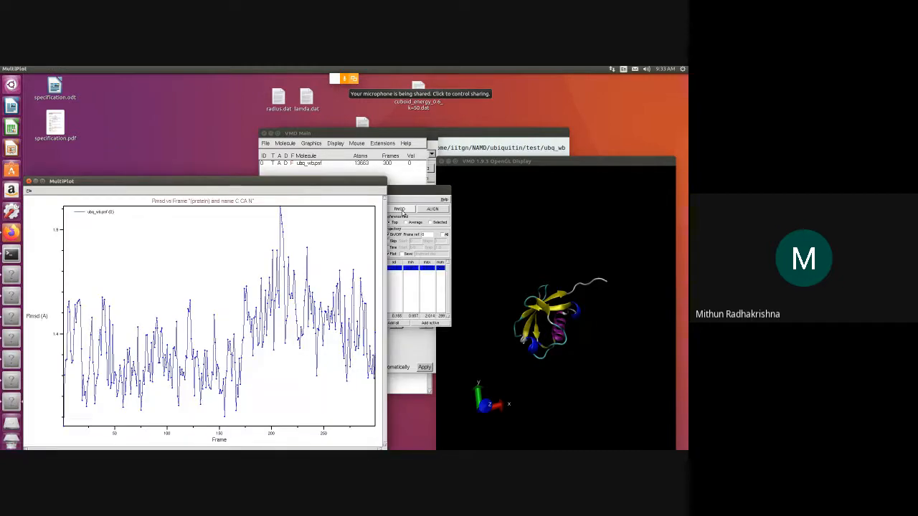
# - Examine the RMSD versus frame plot by querying several data points, and close the plot and the RMSD Trajectory Tool
pyautogui.moveTo(250, 182); pyautogui.dragTo(477, 99)
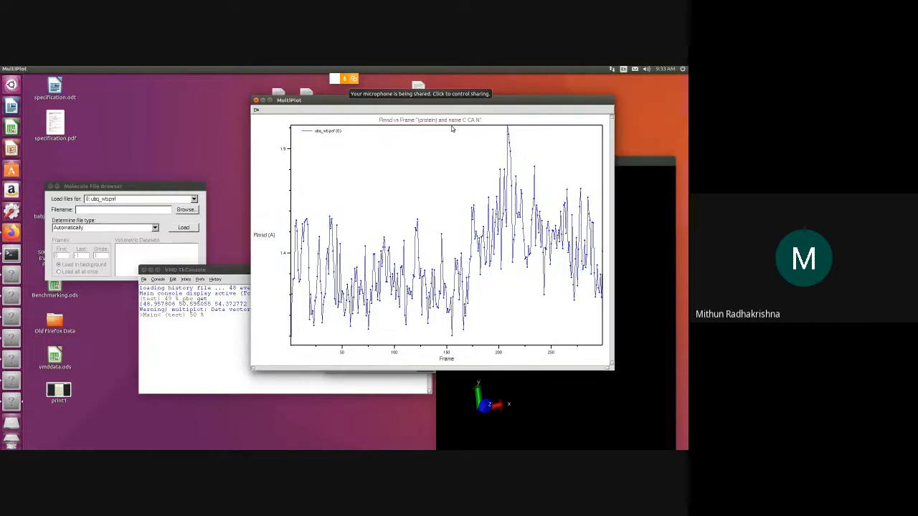
pyautogui.click(320, 298)
pyautogui.click(514, 234)
pyautogui.click(574, 213)
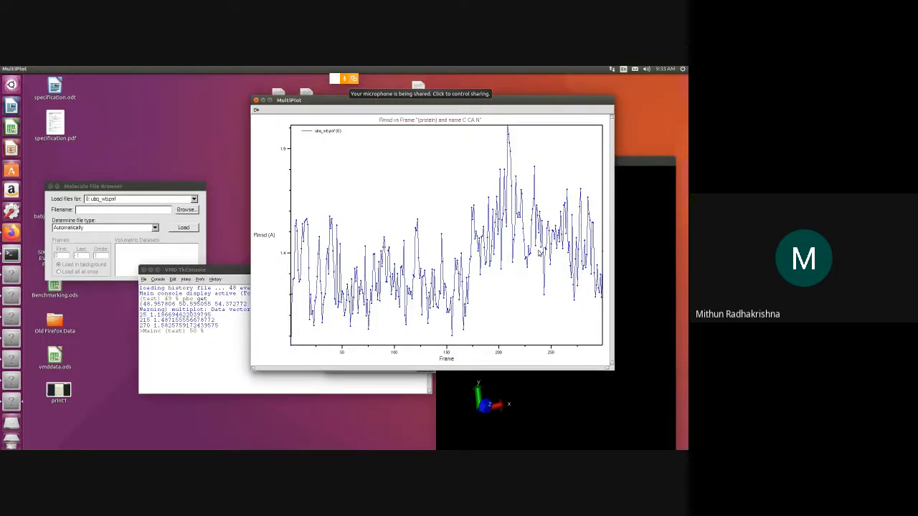
pyautogui.click(490, 261)
pyautogui.click(482, 236)
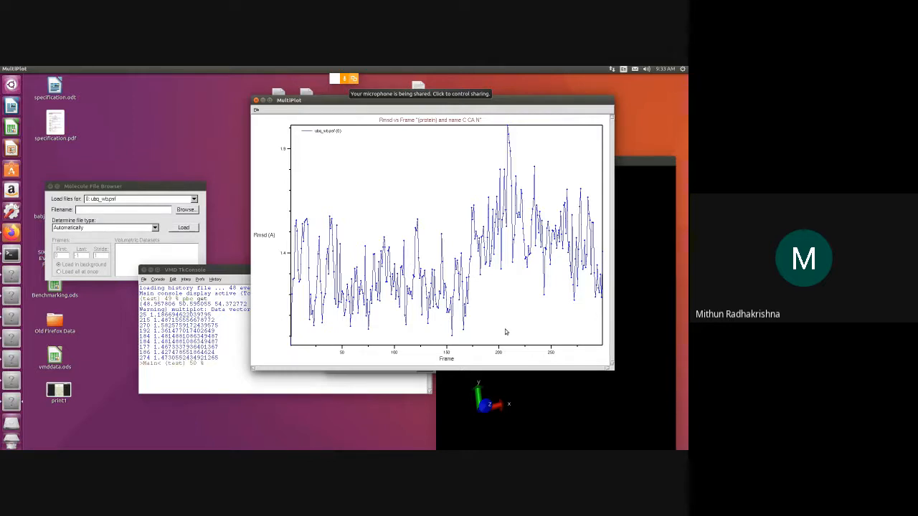
pyautogui.moveTo(352, 101); pyautogui.dragTo(366, 198)
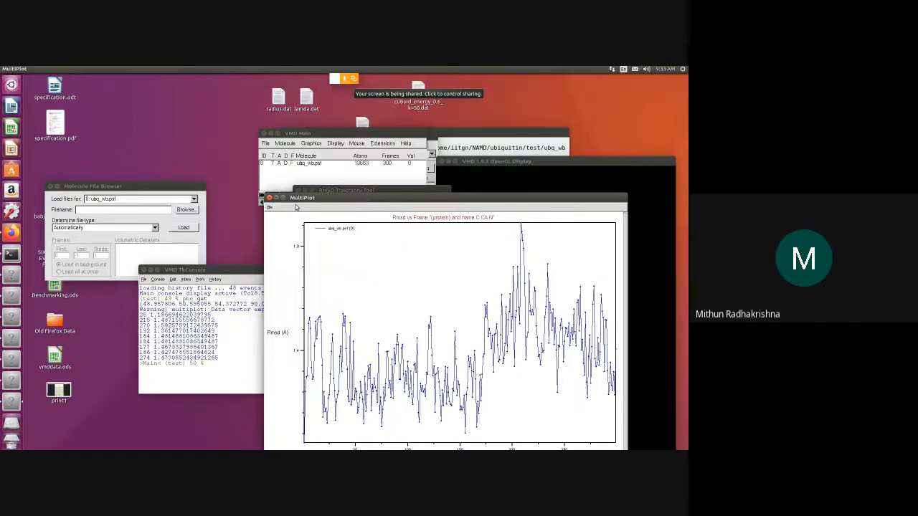
pyautogui.click(268, 198)
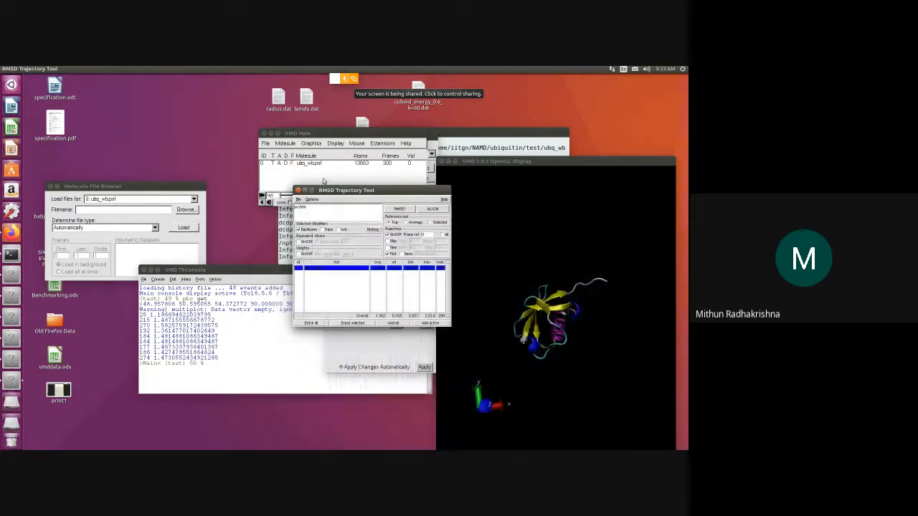
pyautogui.click(297, 192)
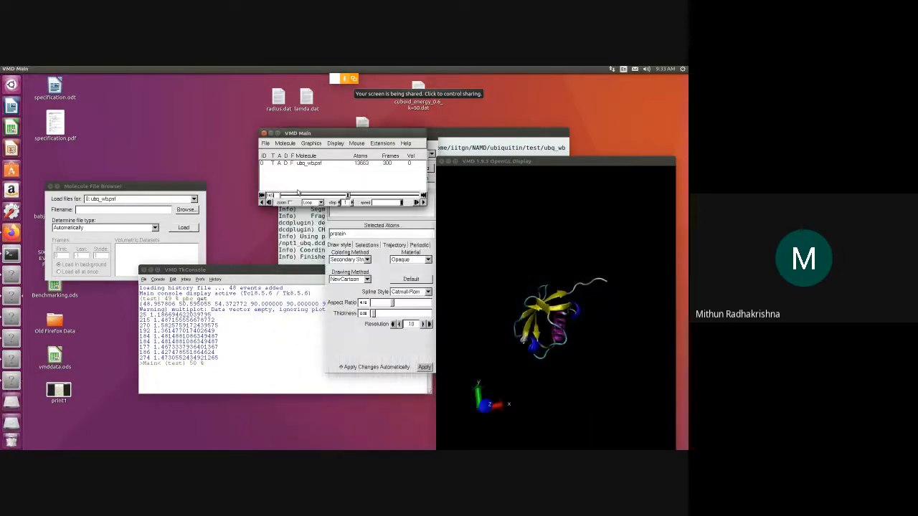
# - Plot the hydrogen bonds within selection protein over all frames with the Hydrogen Bonds tool, using a donor-acceptor distance of 3.2 Å
pyautogui.click(382, 142)
pyautogui.moveTo(380, 153)
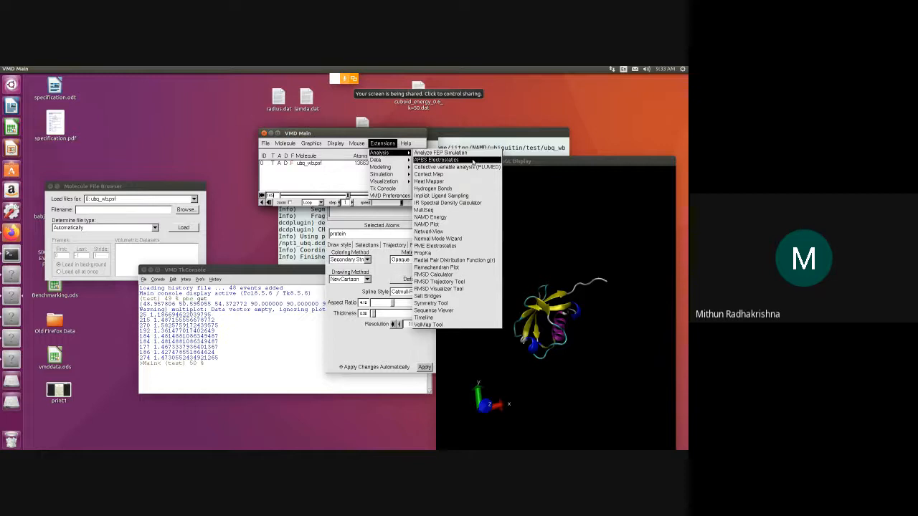
pyautogui.click(472, 188)
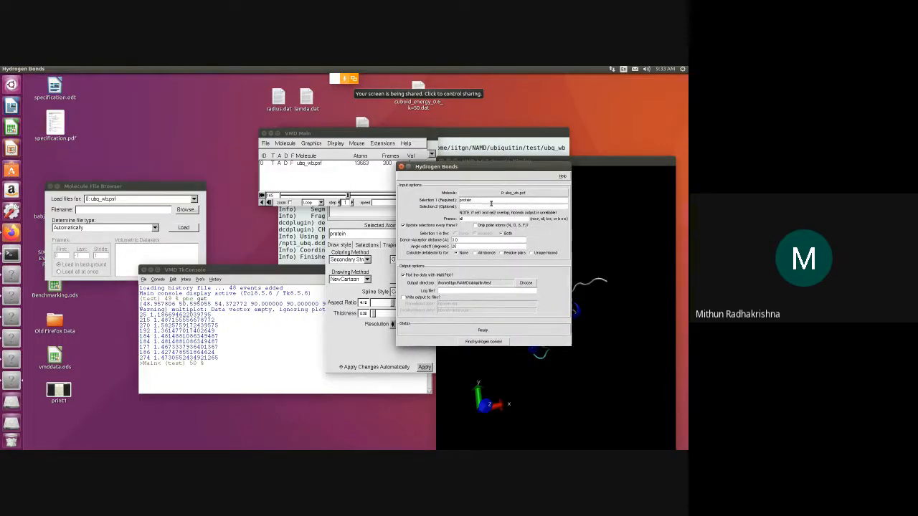
pyautogui.click(491, 203)
pyautogui.click(476, 206)
pyautogui.click(478, 201)
pyautogui.click(476, 205)
pyautogui.doubleClick(481, 199)
pyautogui.click(477, 206)
pyautogui.doubleClick(478, 200)
pyautogui.click(475, 206)
pyautogui.doubleClick(486, 240)
pyautogui.click(490, 343)
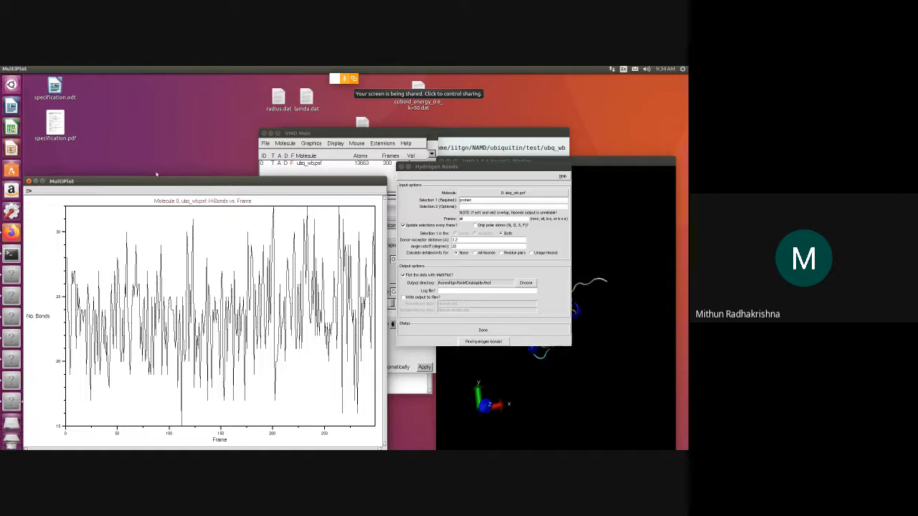
# - Examine the protein hydrogen-bond plot and its export options, and close the plot
pyautogui.moveTo(157, 180); pyautogui.dragTo(259, 144)
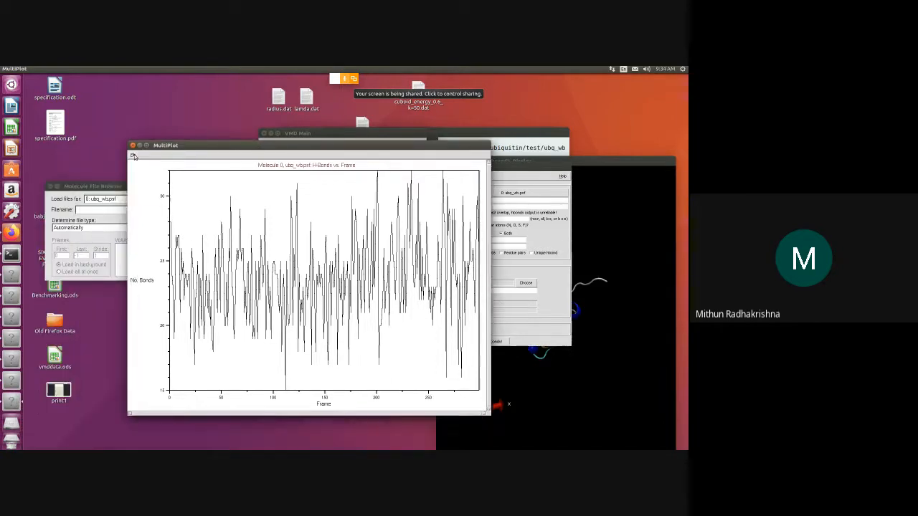
pyautogui.click(132, 155)
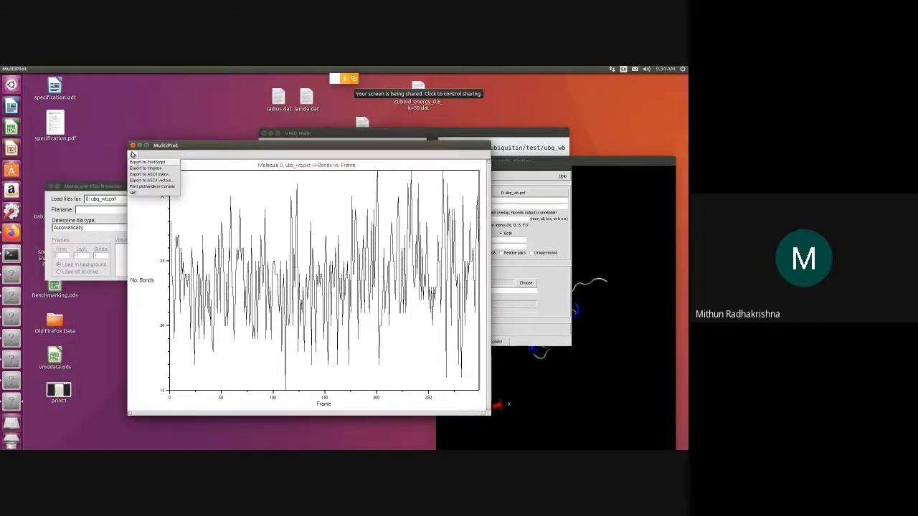
pyautogui.click(248, 188)
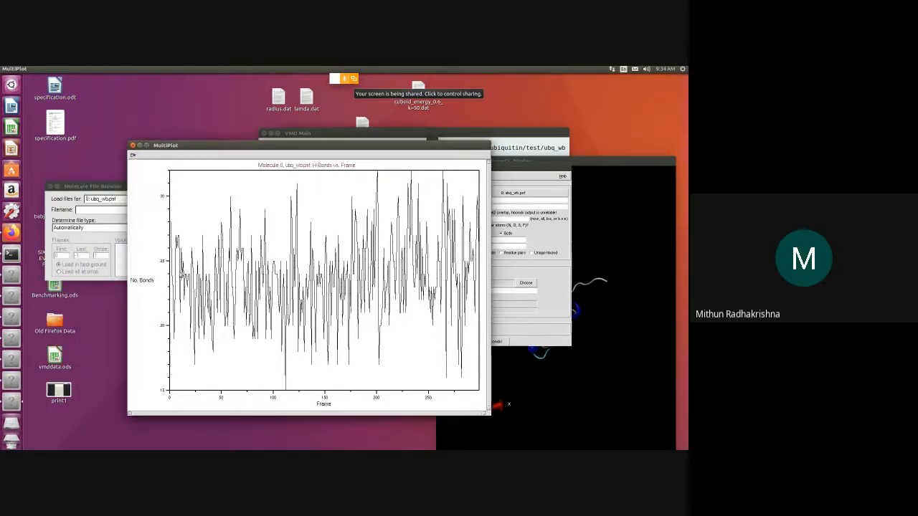
pyautogui.click(133, 146)
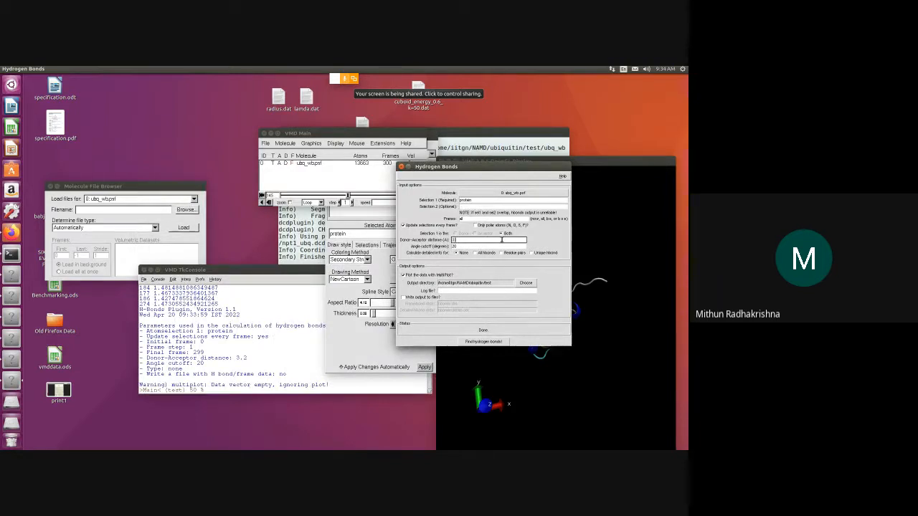
# - Recalculate and plot the protein hydrogen bonds with a donor-acceptor distance of 3.4 Å, and close the plot
pyautogui.write('.4')
pyautogui.click(477, 343)
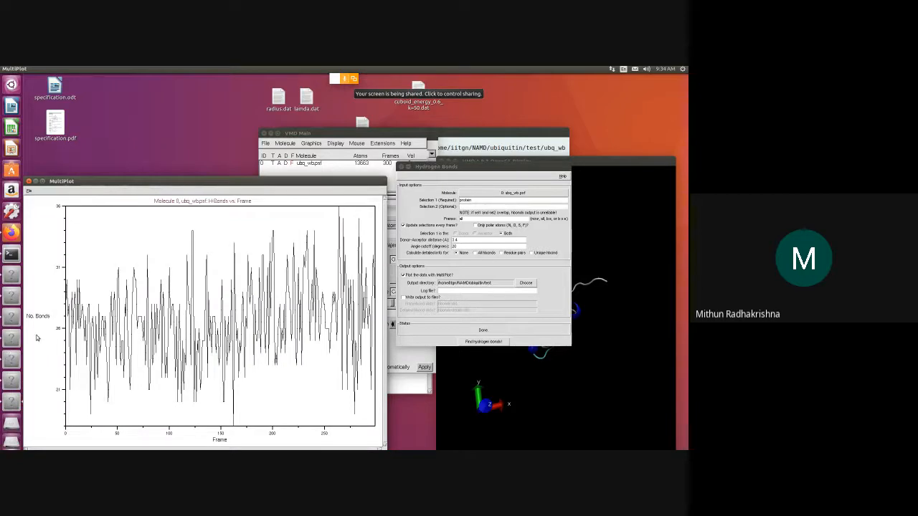
pyautogui.click(29, 182)
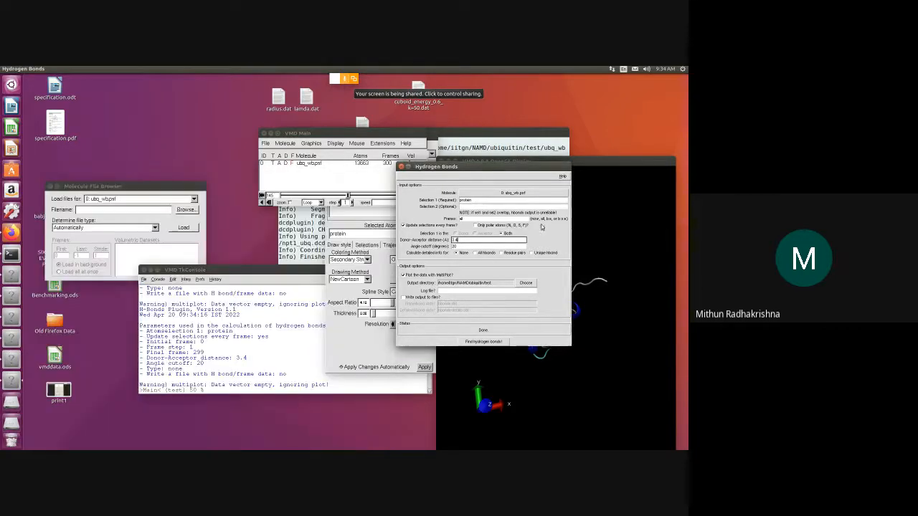
# - Plot the hydrogen bonds over all frames with selection 1 set to water instead of protein
pyautogui.click(485, 205)
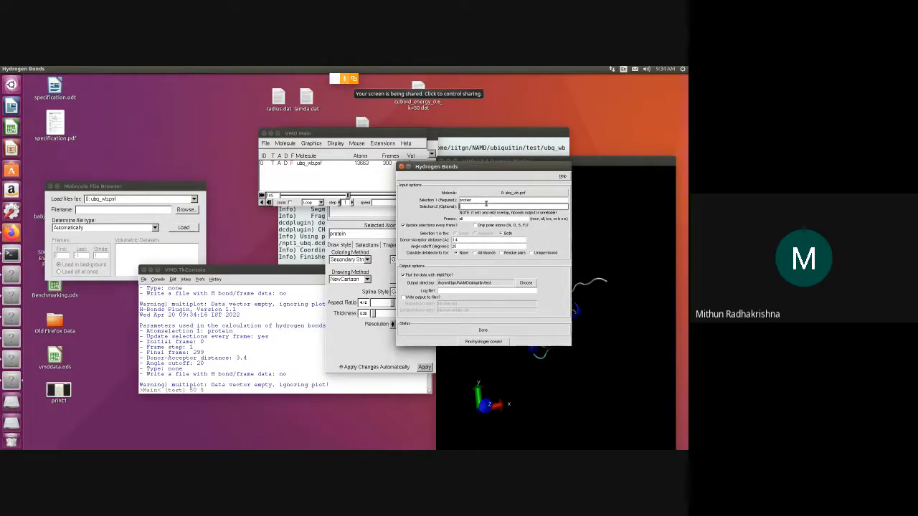
pyautogui.doubleClick(486, 200)
pyautogui.click(484, 342)
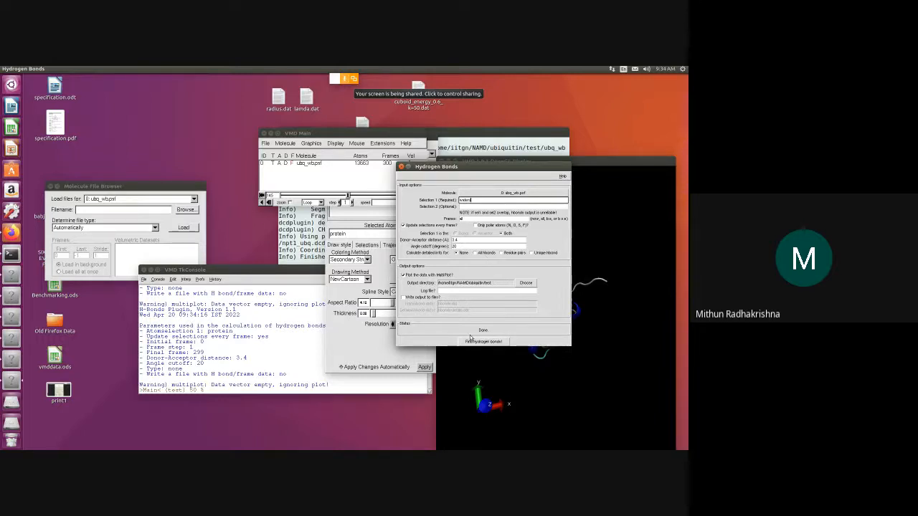
pyautogui.click(473, 343)
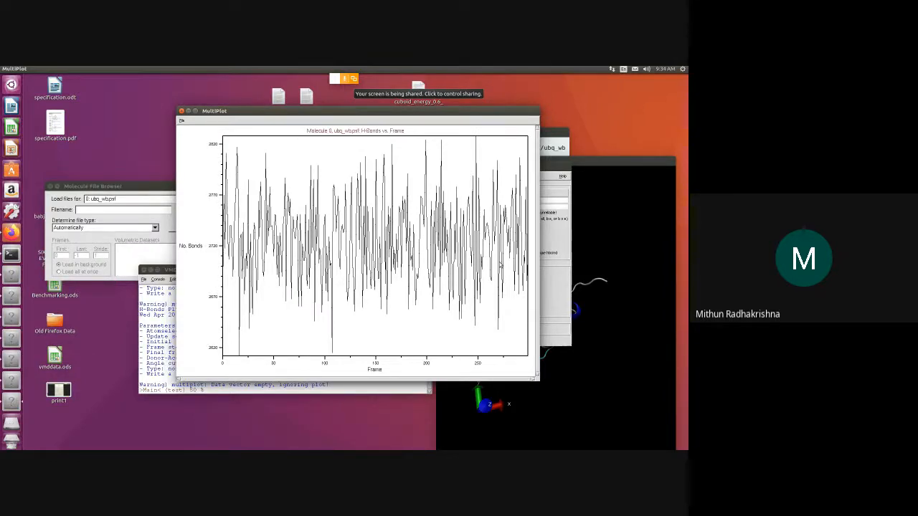
pyautogui.click(564, 310)
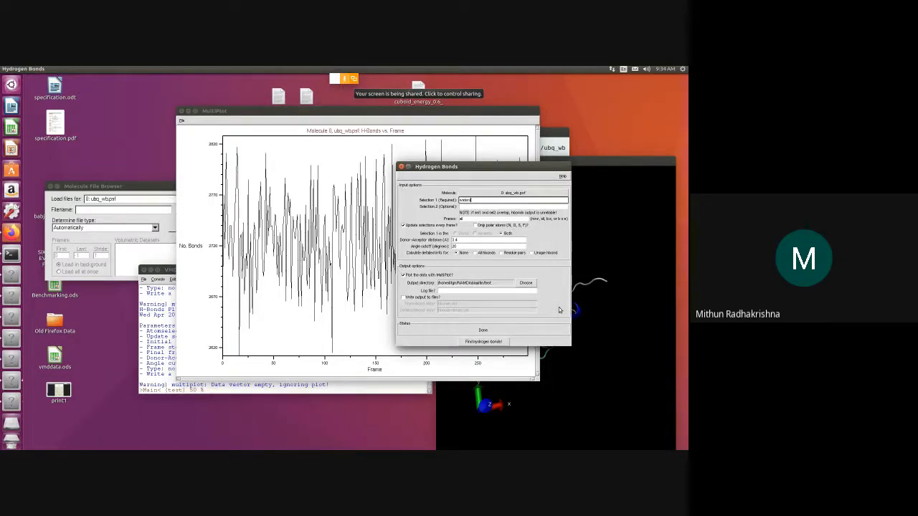
pyautogui.click(11, 231)
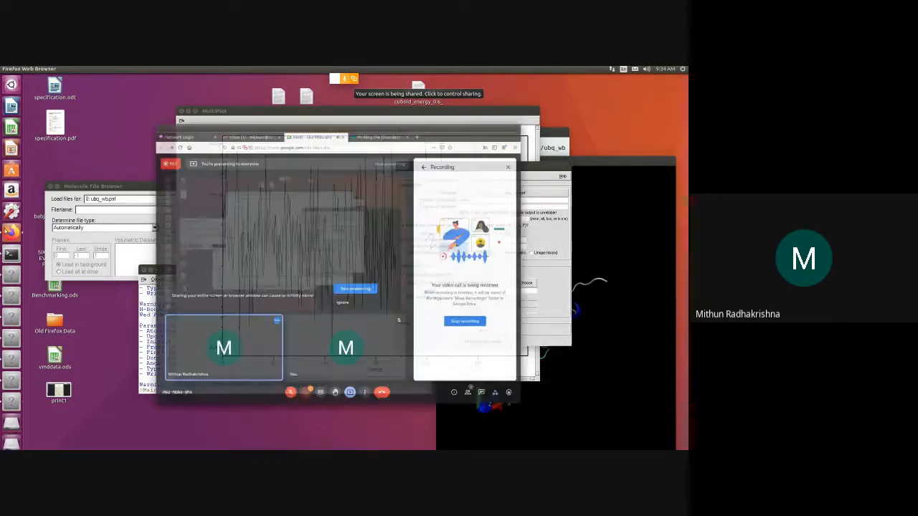